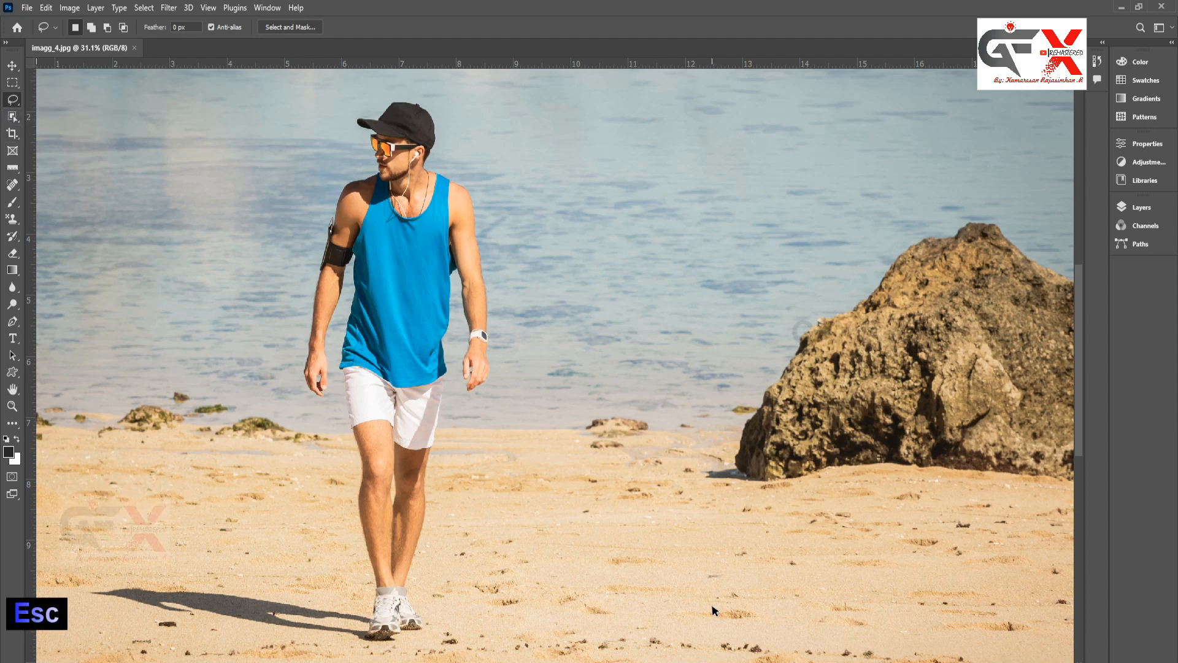
- Select the walking man on the beach with the Object Selection tool, using a rectangle around his whole figure
click(12, 116)
right_click(12, 116)
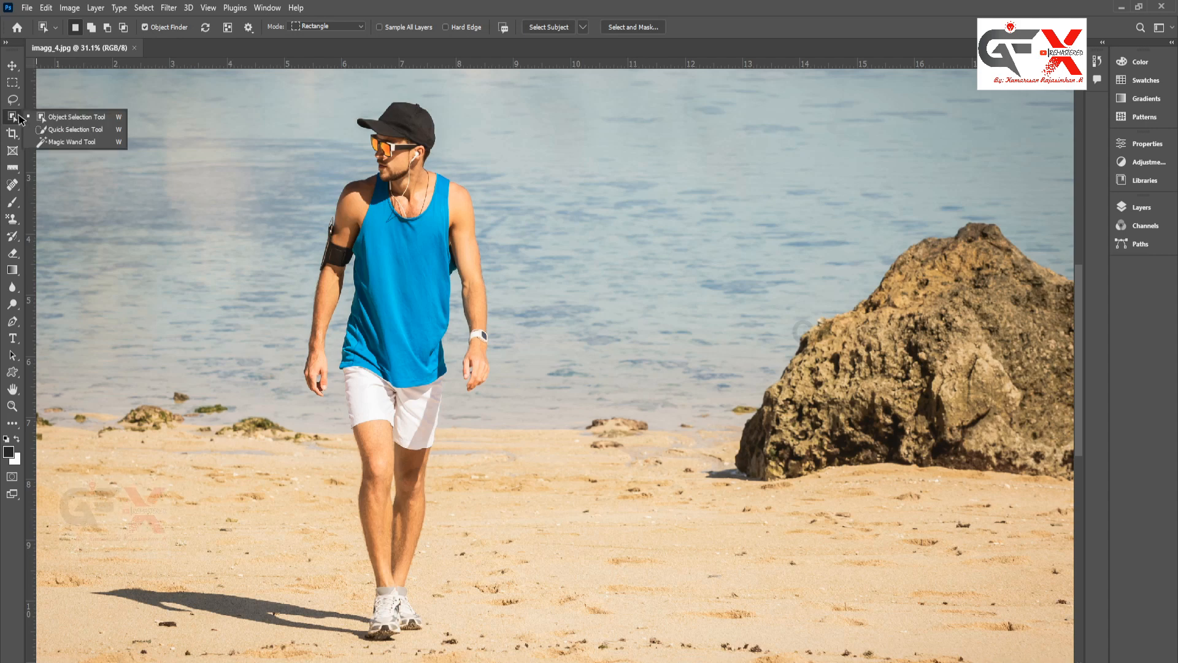
click(64, 119)
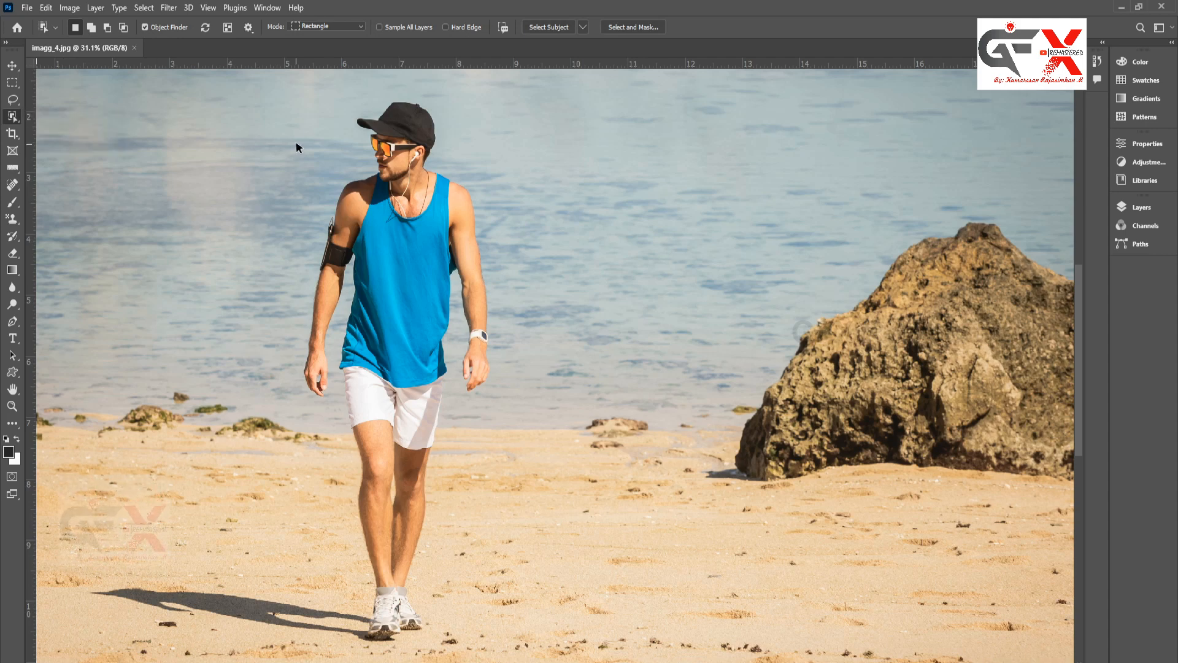
drag(284, 92, 501, 650)
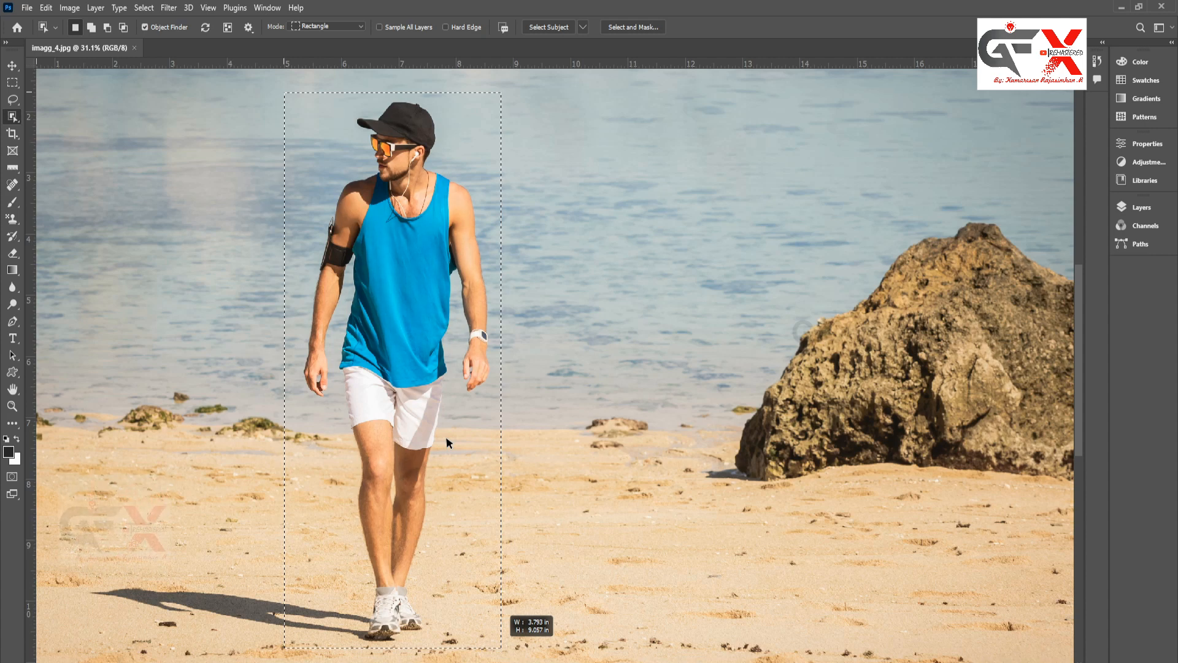
drag(446, 436, 447, 436)
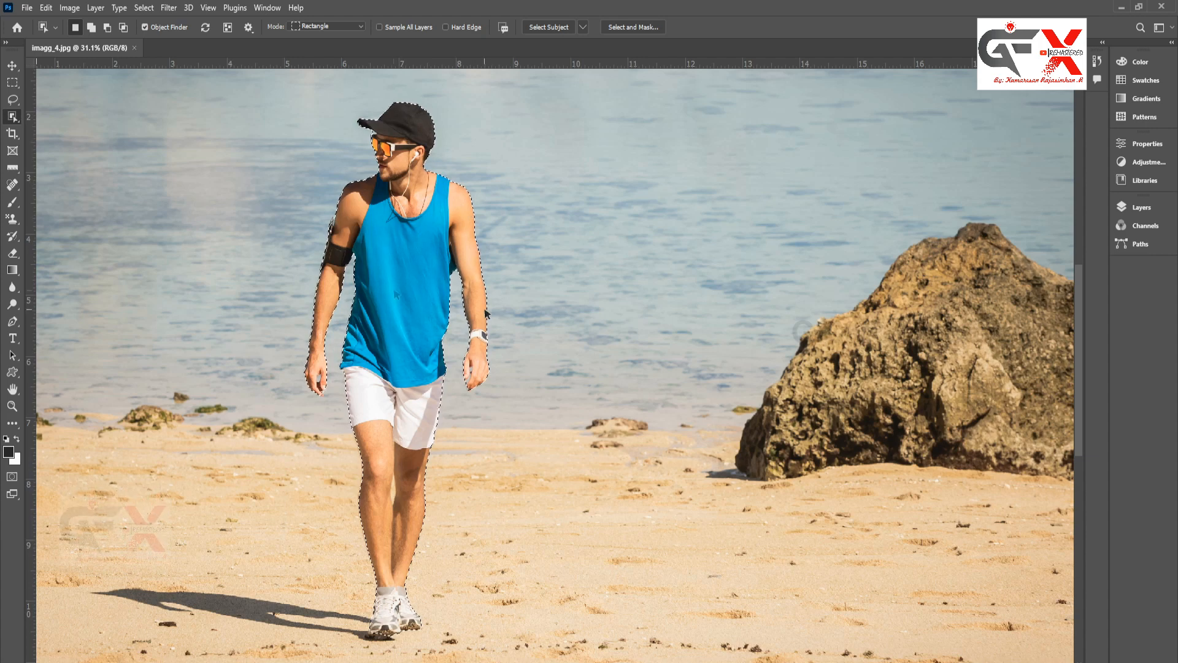
- Try Delete and Fill Selection on the selected man, then undo it
key(shift)
key(shift)
key(shift+BackSpace)
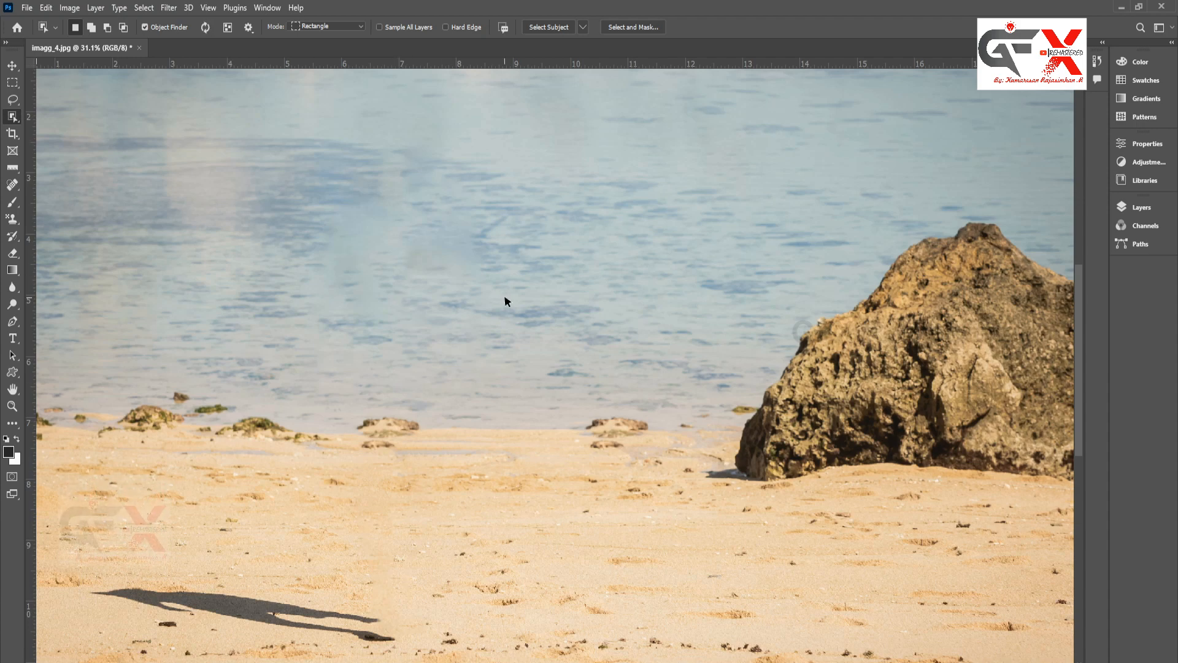
click(46, 7)
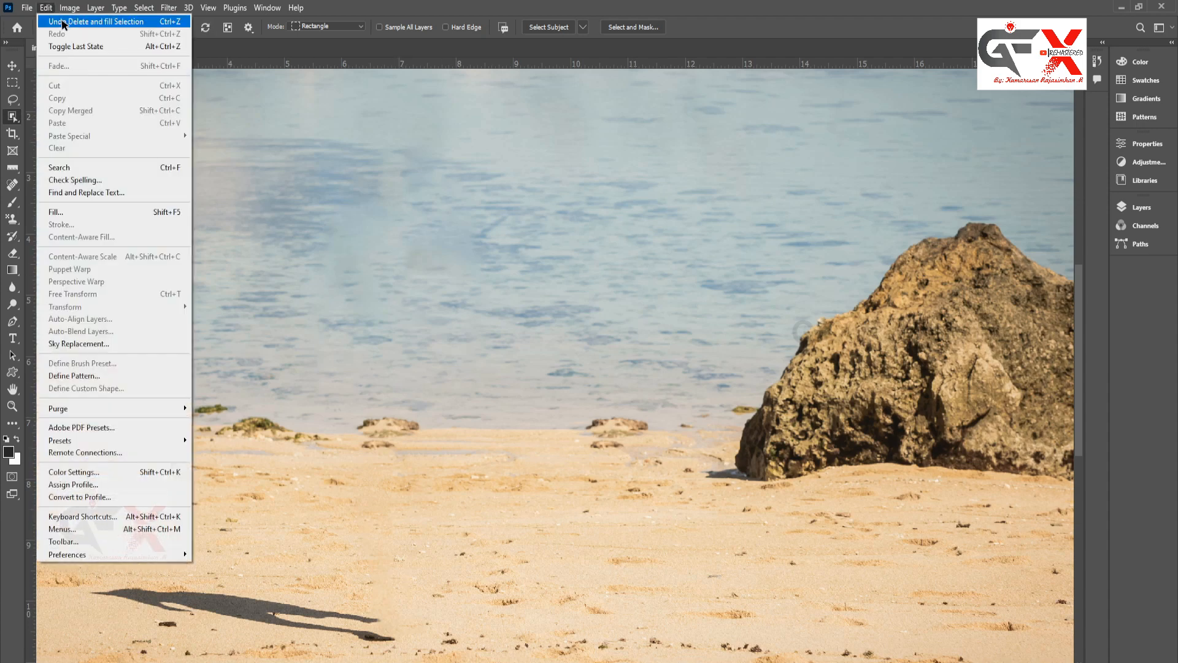
click(64, 23)
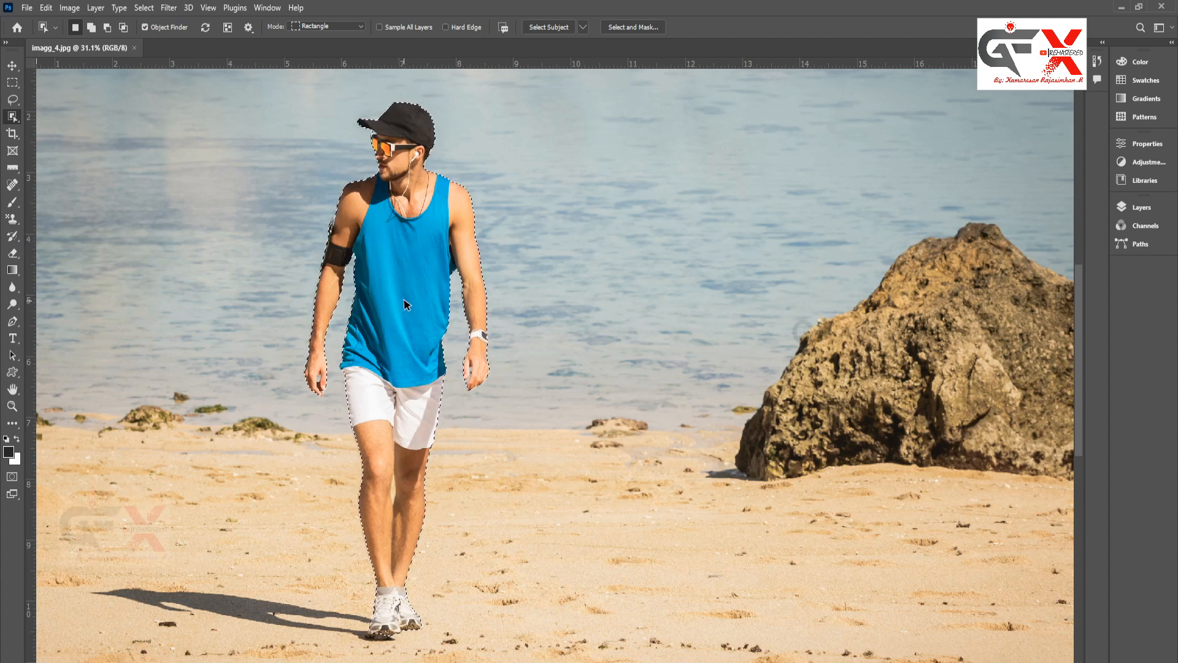
- Remove the selected man from the beach photo with Delete and Fill Selection
right_click(393, 283)
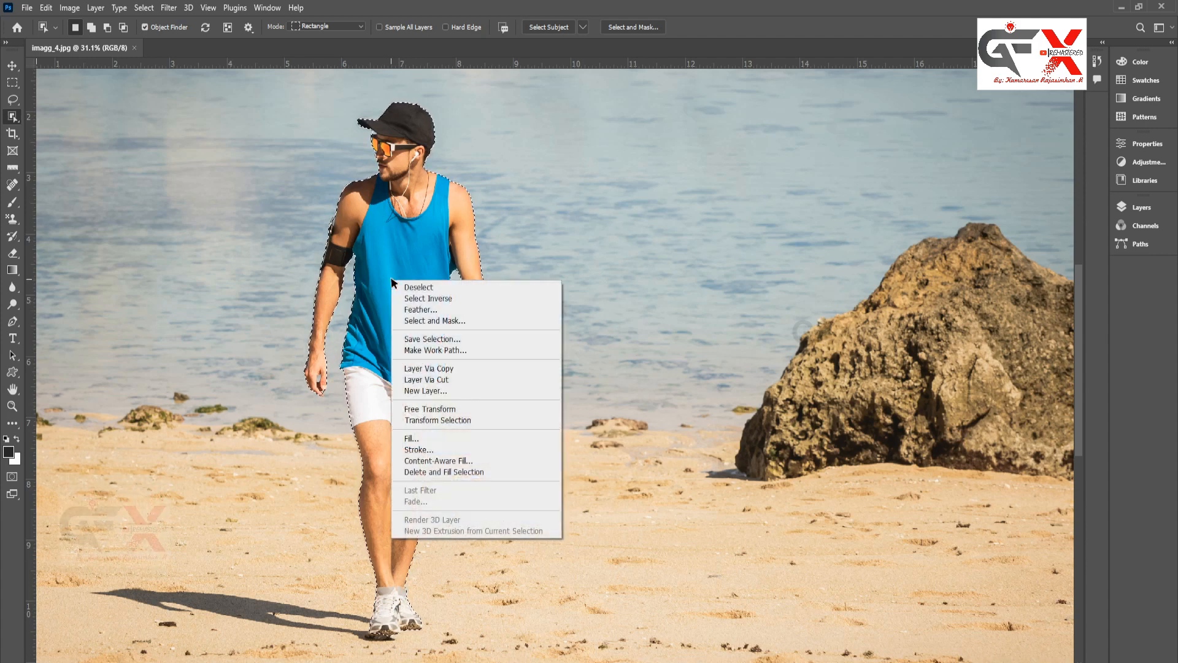
click(433, 472)
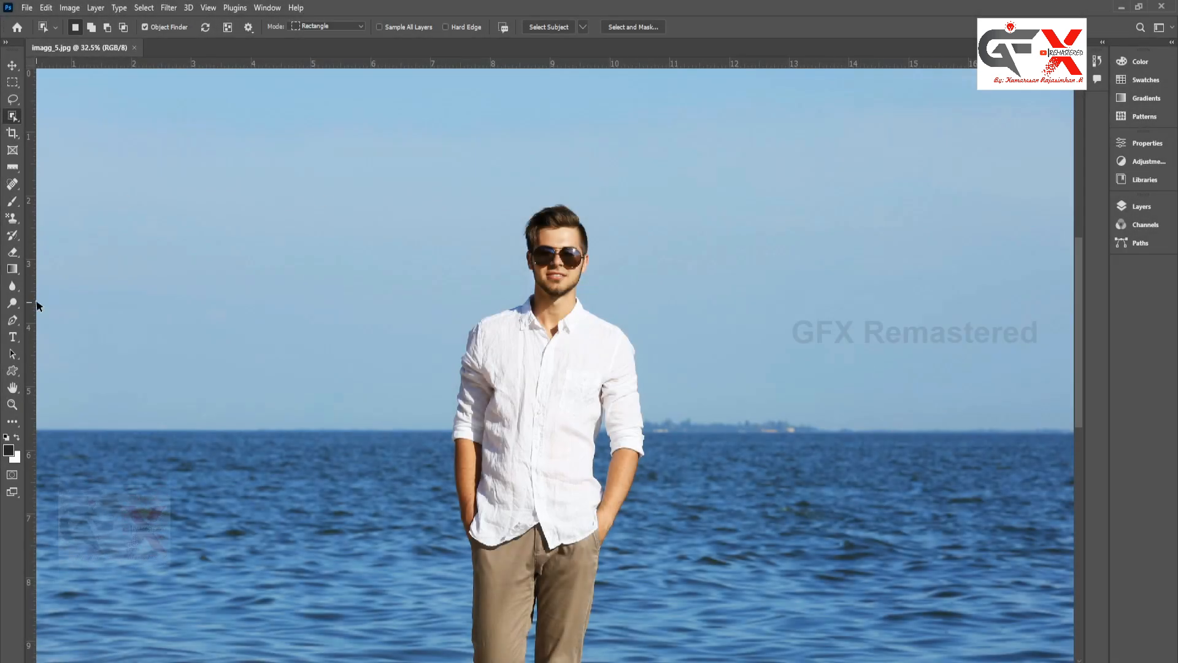
- Select the sky behind the man in imagg_5.jpg automatically, discarding the selection of the whole image
right_click(13, 117)
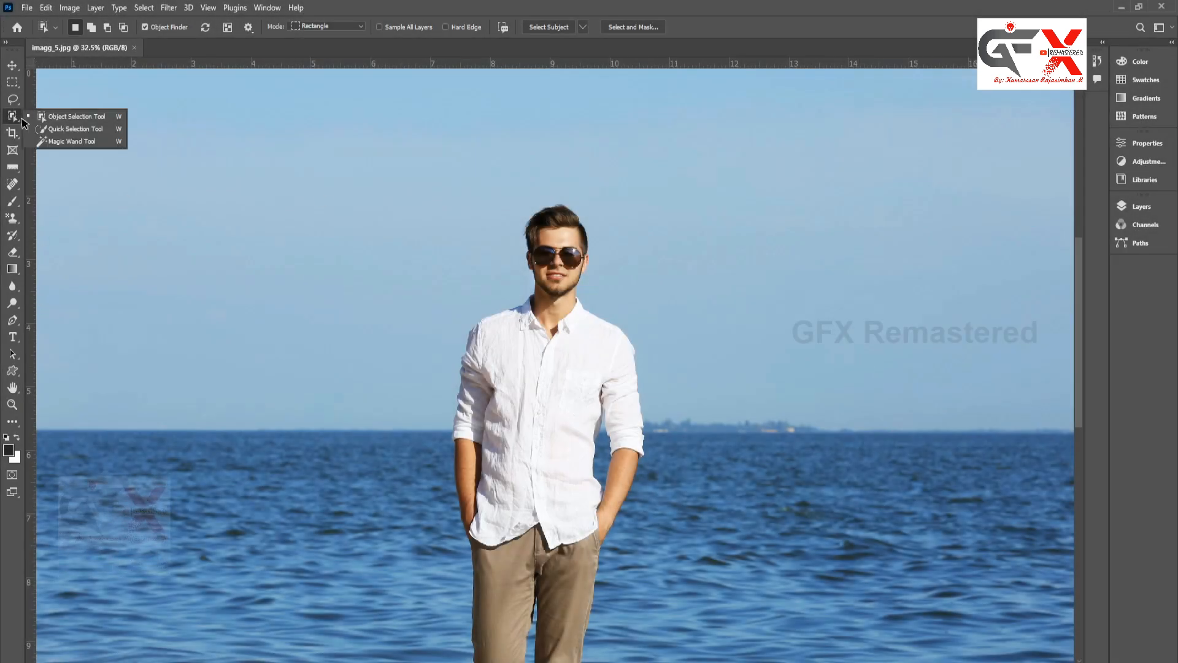
click(62, 118)
key(ctrl+a)
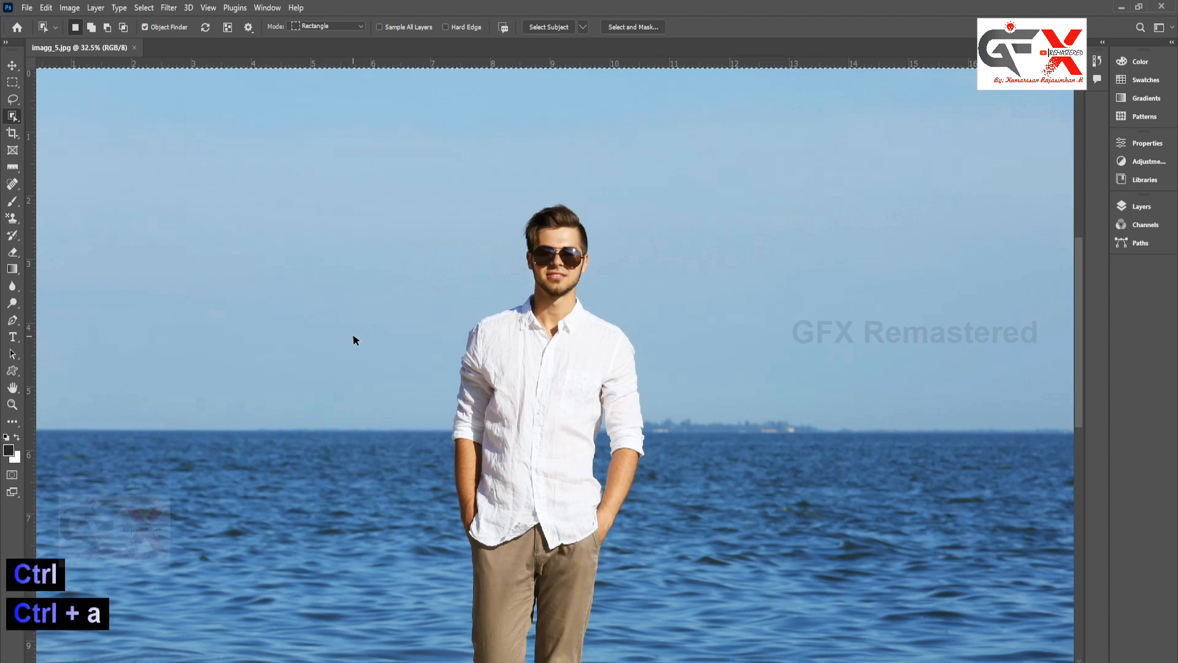
scroll(354, 335, down, 1)
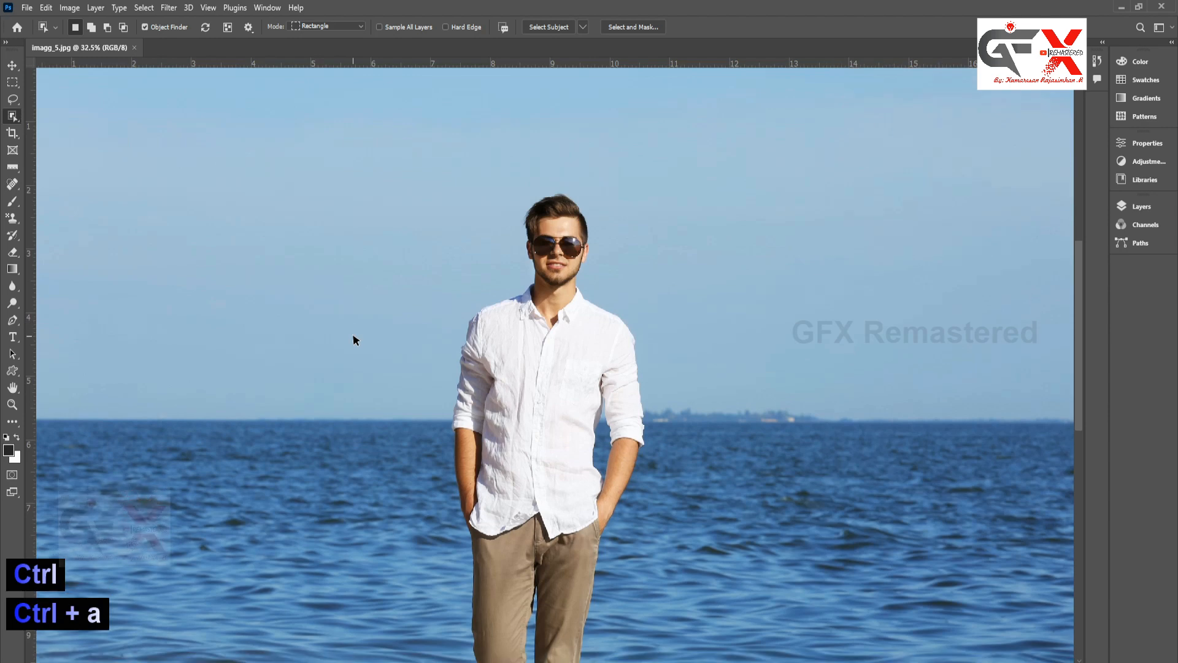
click(144, 7)
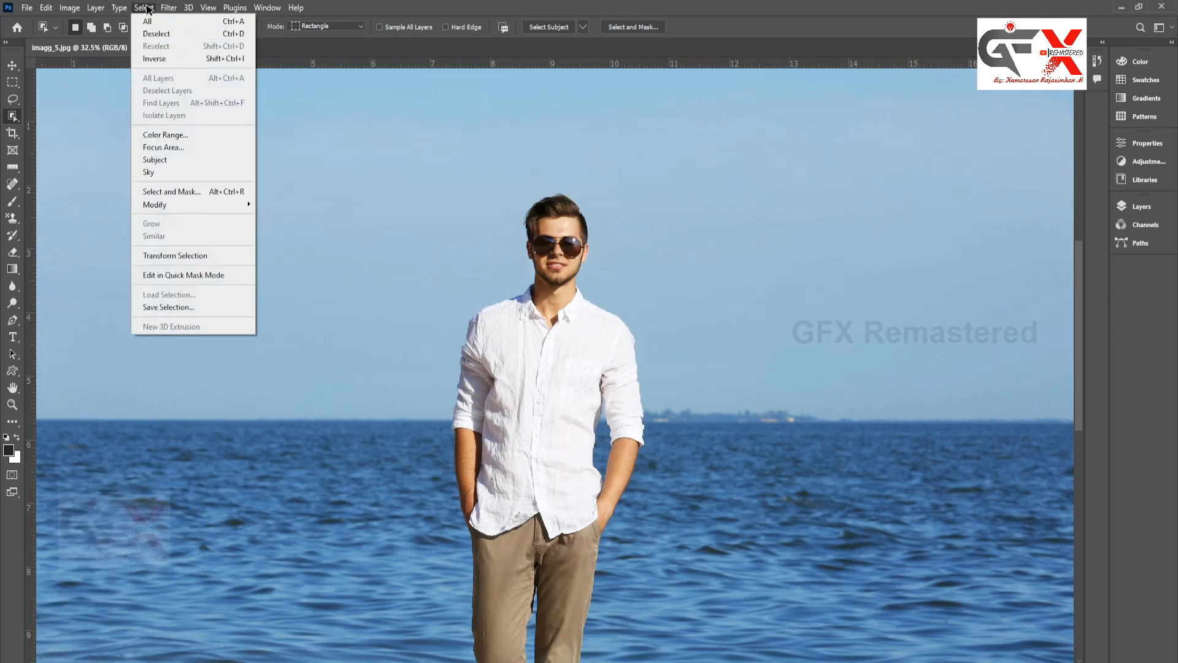
click(149, 173)
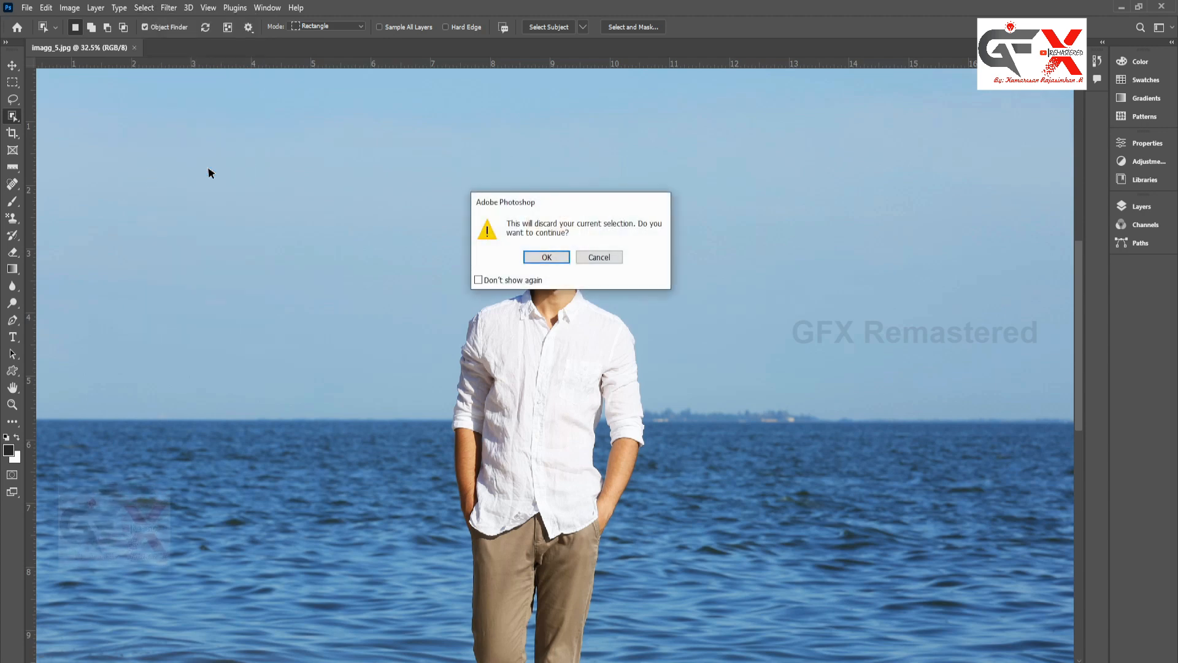
click(554, 259)
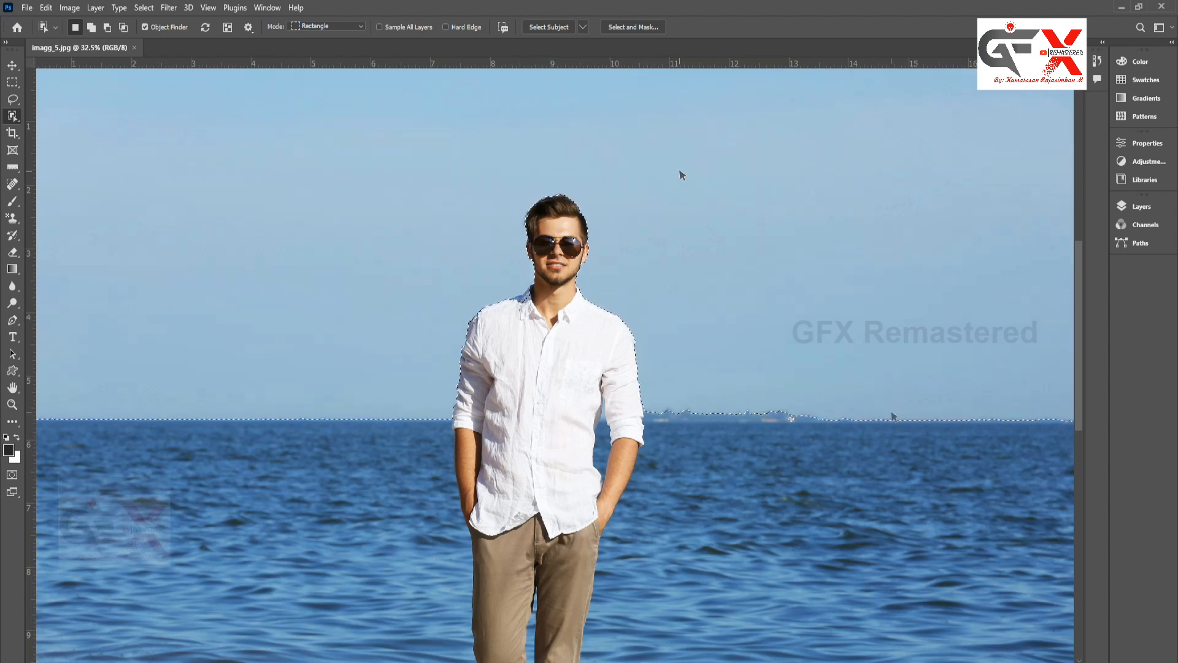
- Apply Hue/Saturation to the selected sky with hue -6, saturation +43 and lightness -3, then deselect
click(69, 7)
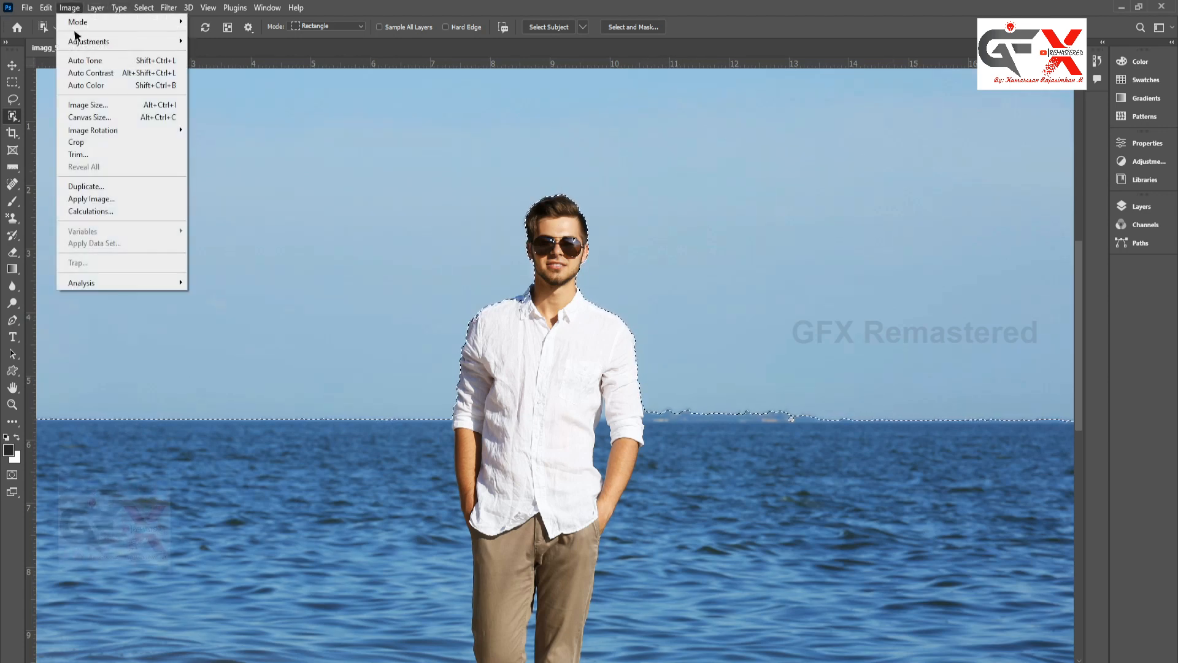
mouse_move(79, 44)
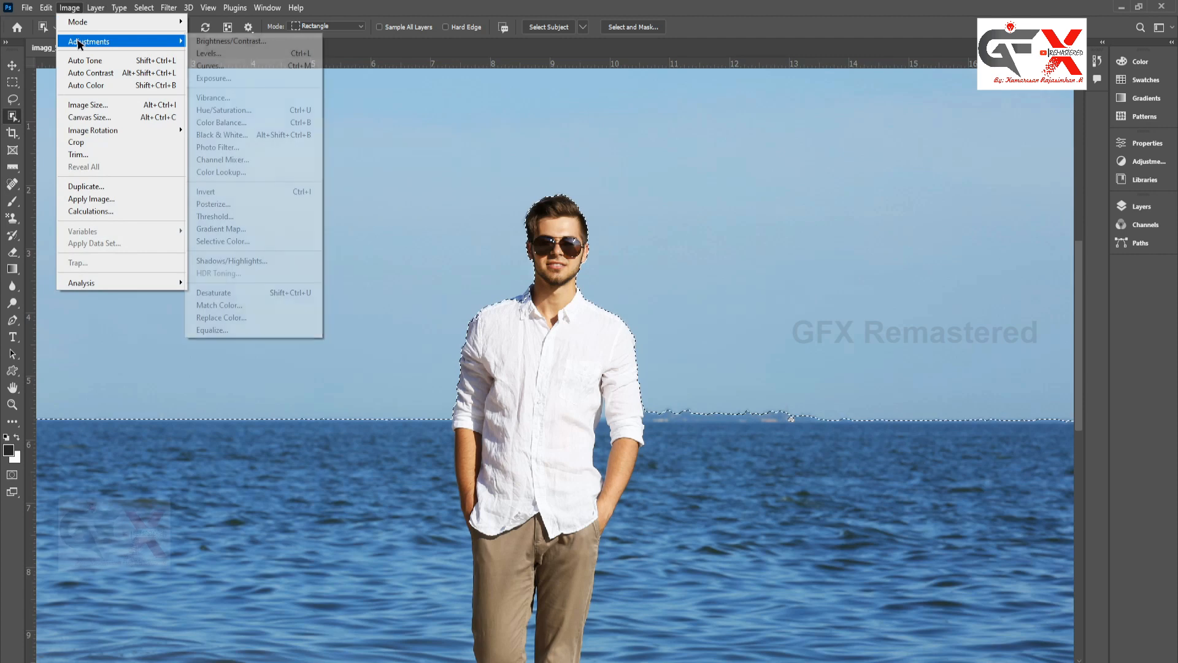
click(214, 111)
mouse_move(554, 227)
mouse_down()
mouse_move(571, 229)
mouse_move(552, 227)
mouse_up()
drag(548, 139, 836, 226)
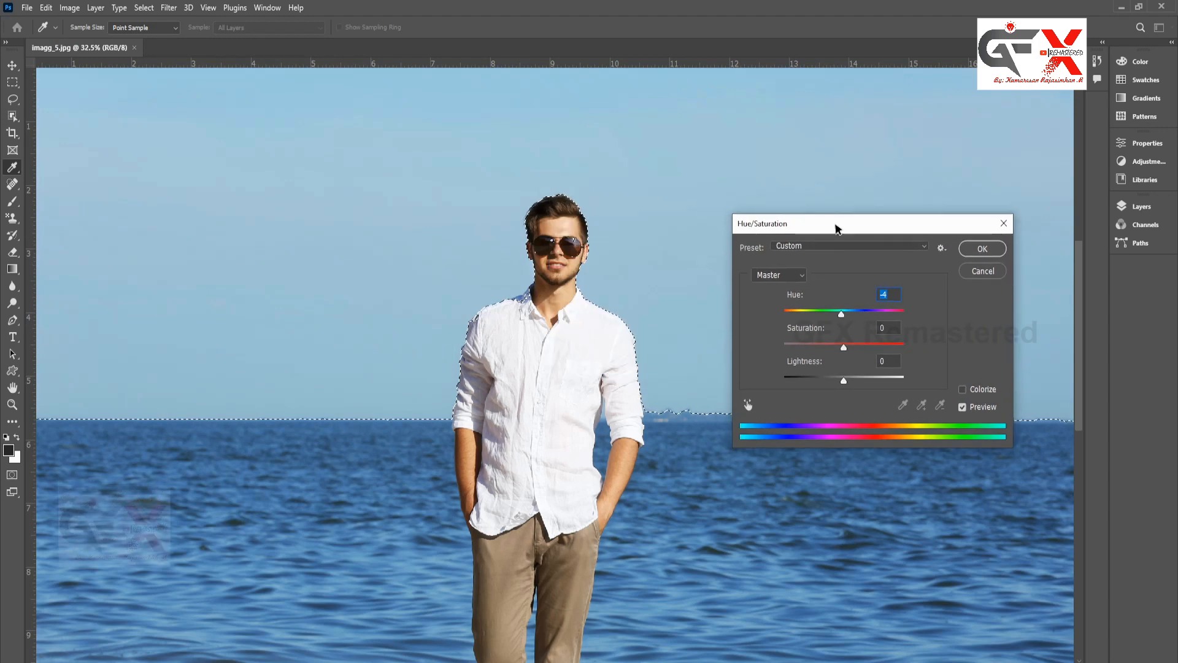
mouse_move(841, 315)
mouse_down()
mouse_move(812, 310)
mouse_move(848, 316)
mouse_move(826, 346)
mouse_move(897, 347)
mouse_move(872, 346)
mouse_move(846, 380)
mouse_move(857, 383)
mouse_move(840, 380)
mouse_move(846, 318)
mouse_move(875, 318)
mouse_move(840, 317)
mouse_up()
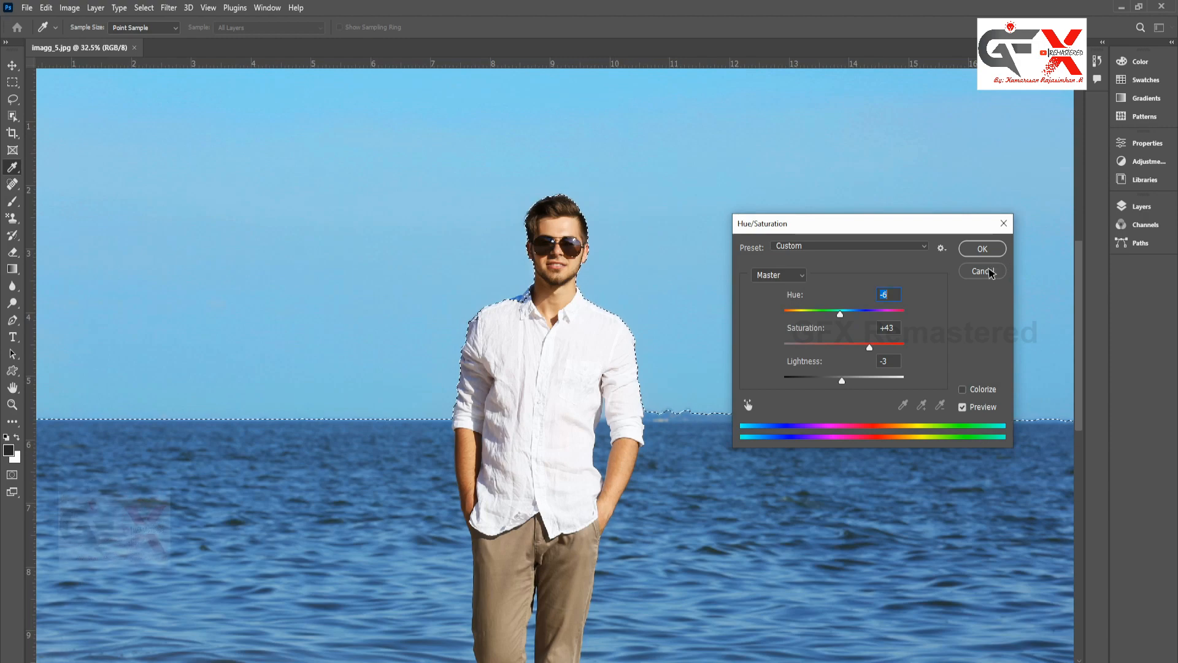
click(983, 248)
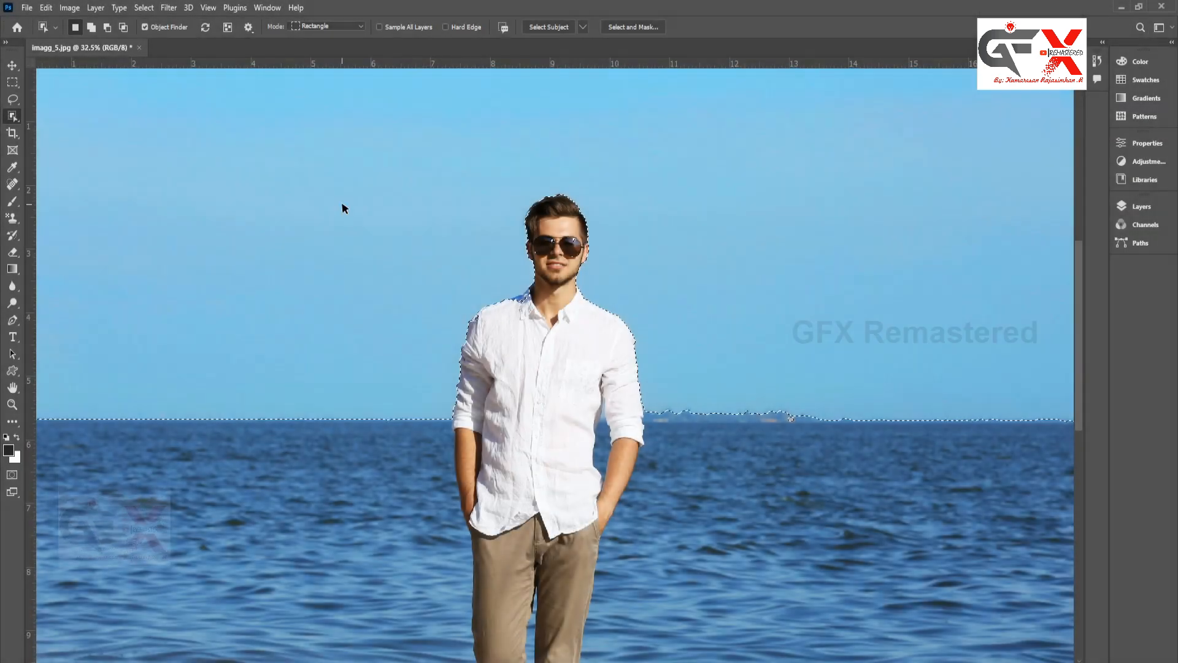
key(ctrl+d)
- Search the program preferences for "disk" and show the Scratch Disks settings
click(48, 8)
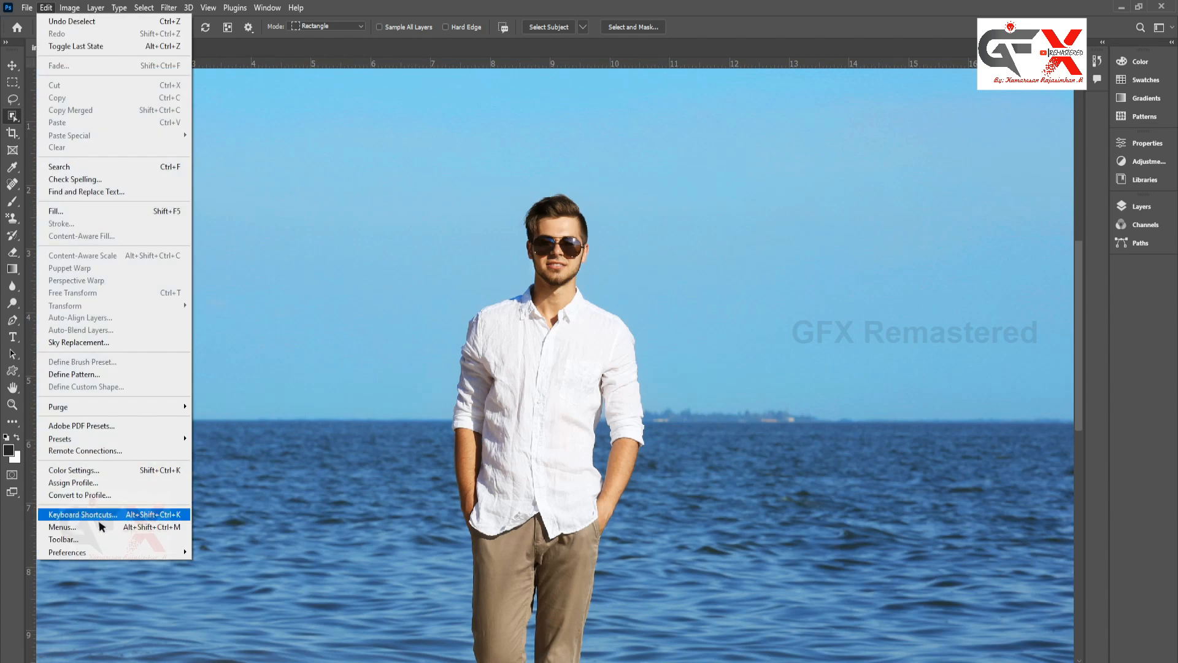
mouse_move(95, 553)
click(227, 305)
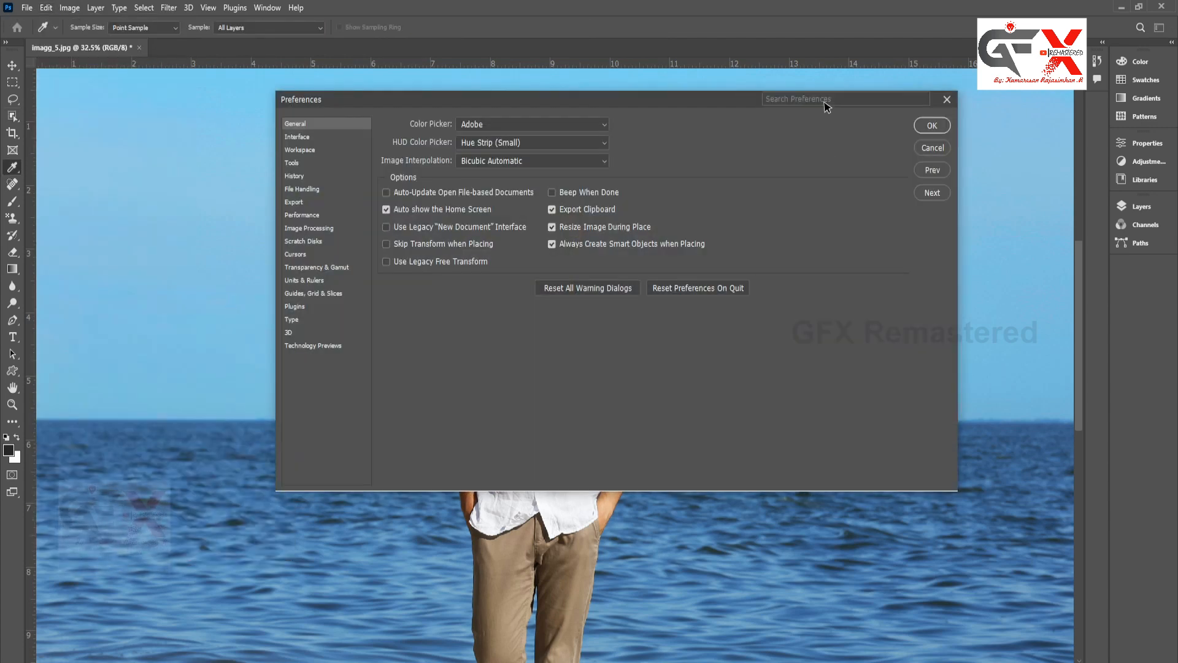
click(827, 100)
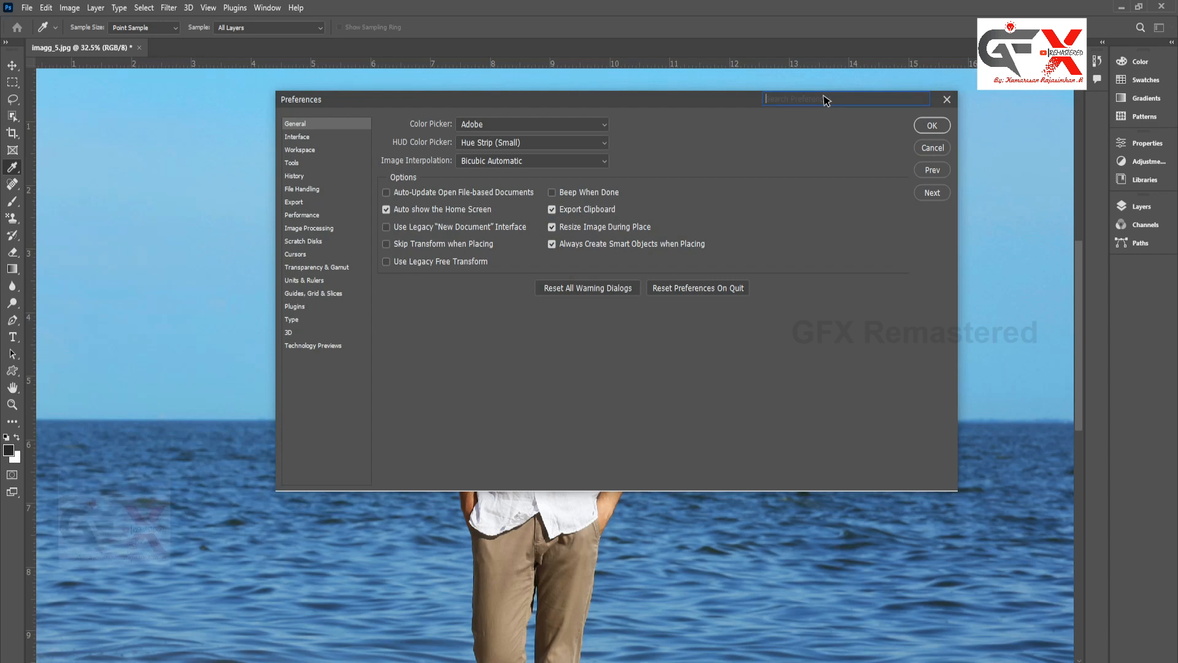
text(disk)
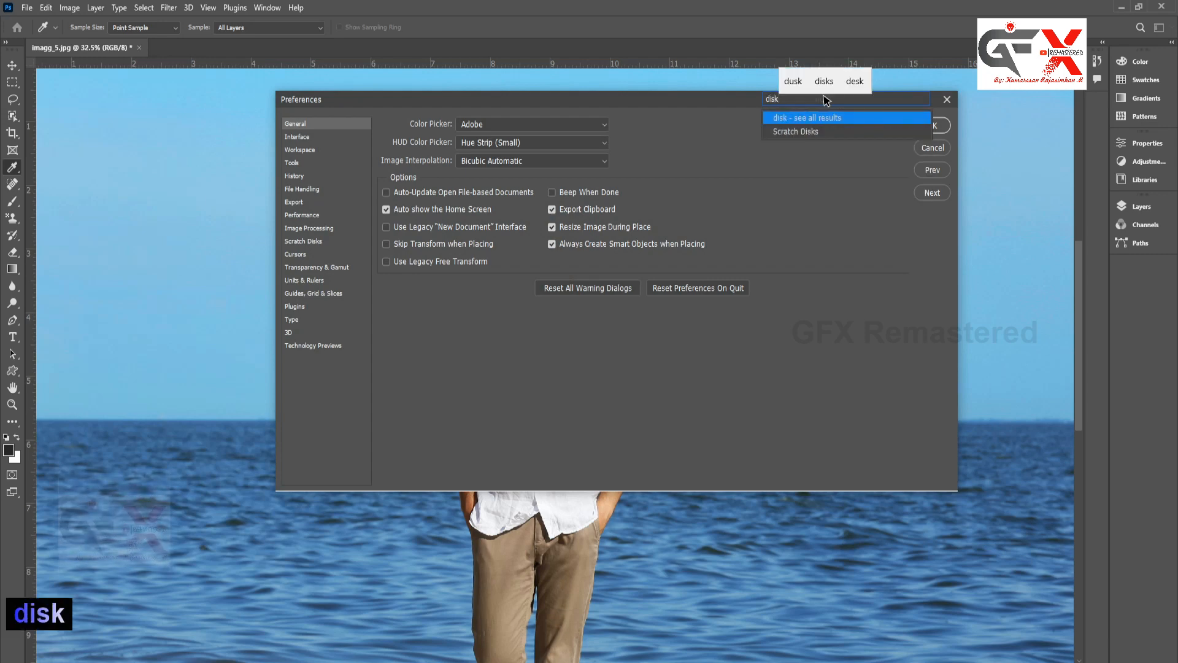
click(782, 131)
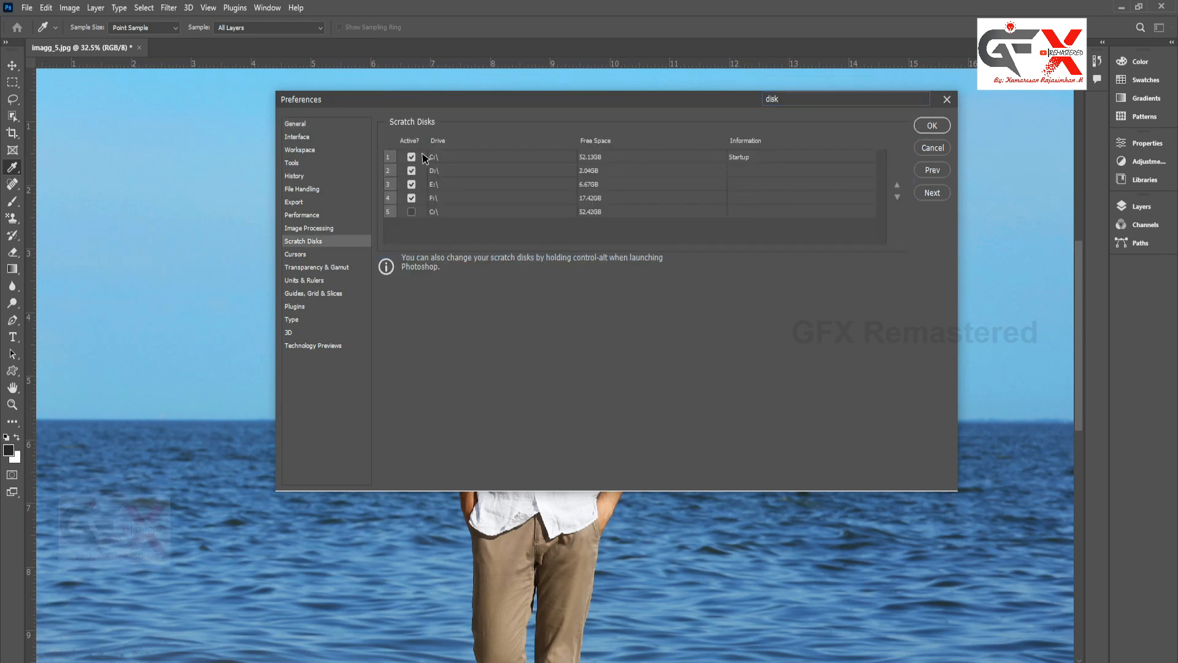
- Search the preferences for "history" and choose the History & Cache result
click(788, 100)
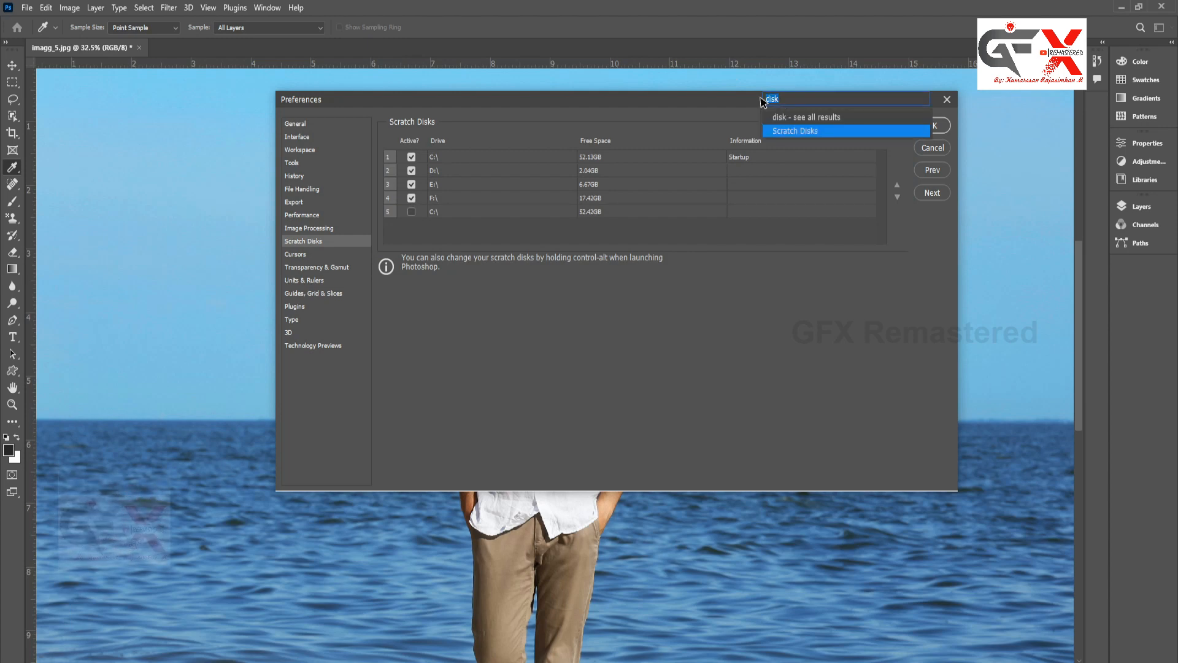
text(histor)
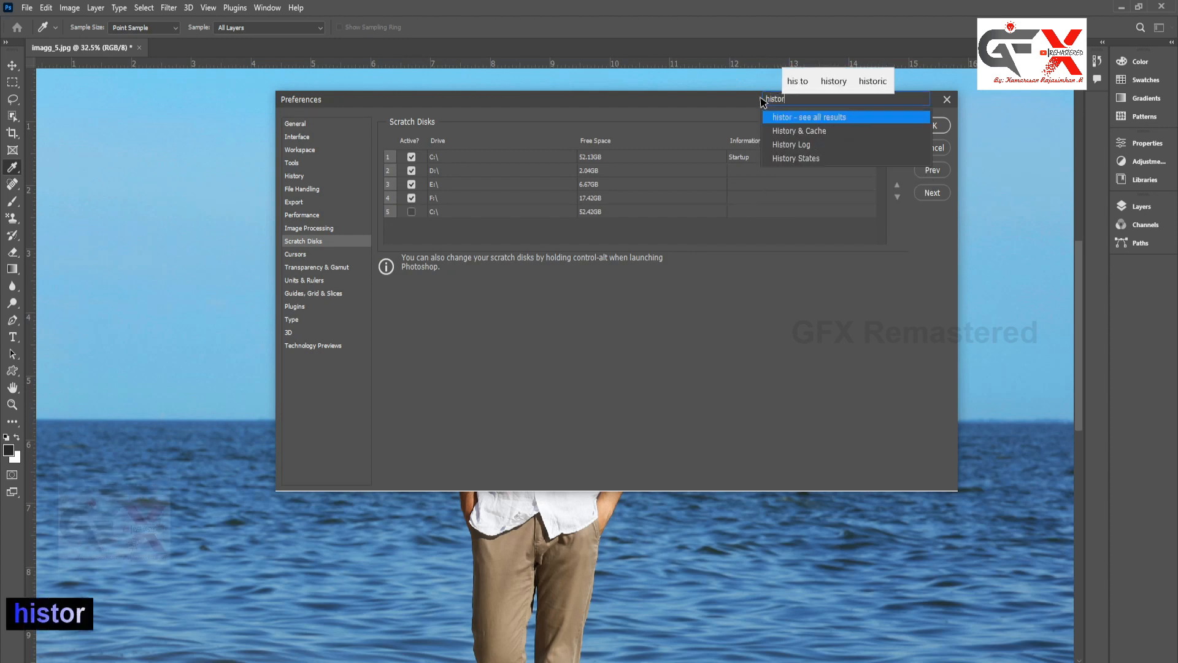
text(y)
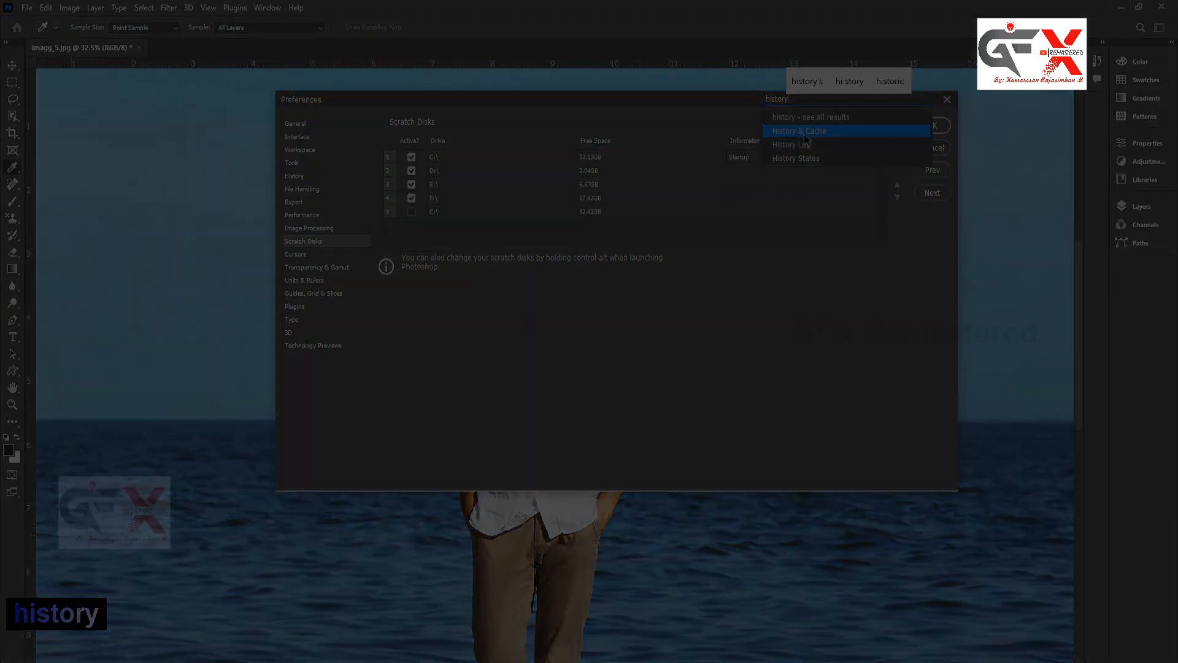
click(804, 131)
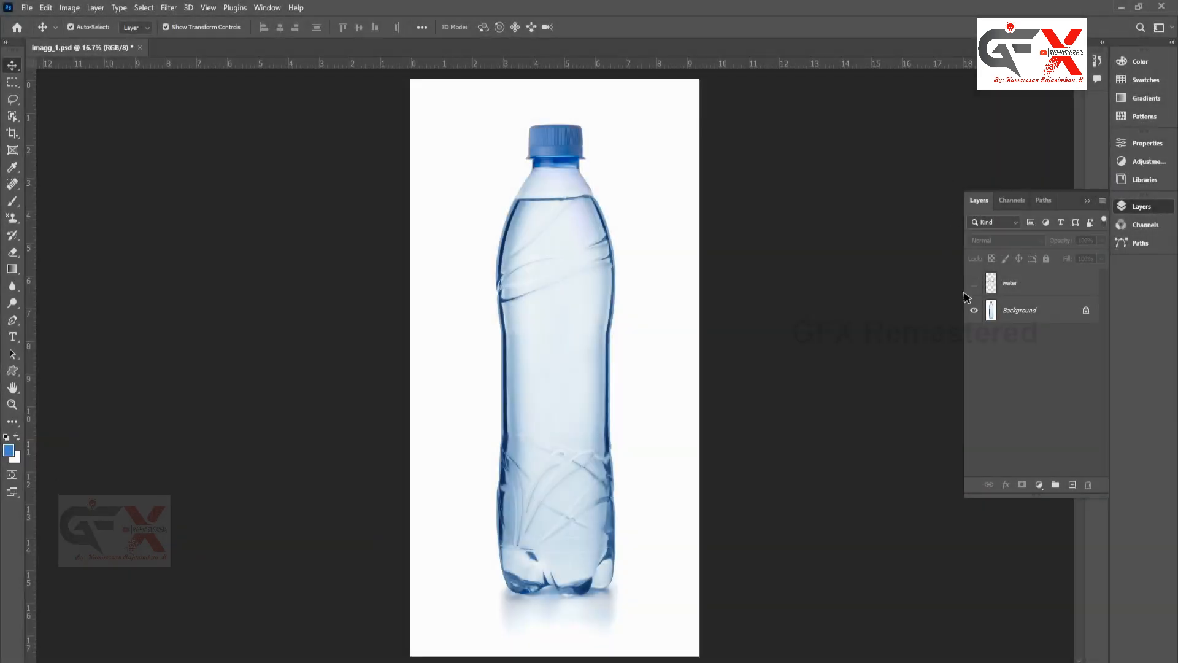
- Show the water label layer over the bottle and warp it with the Cylinder preset
click(975, 283)
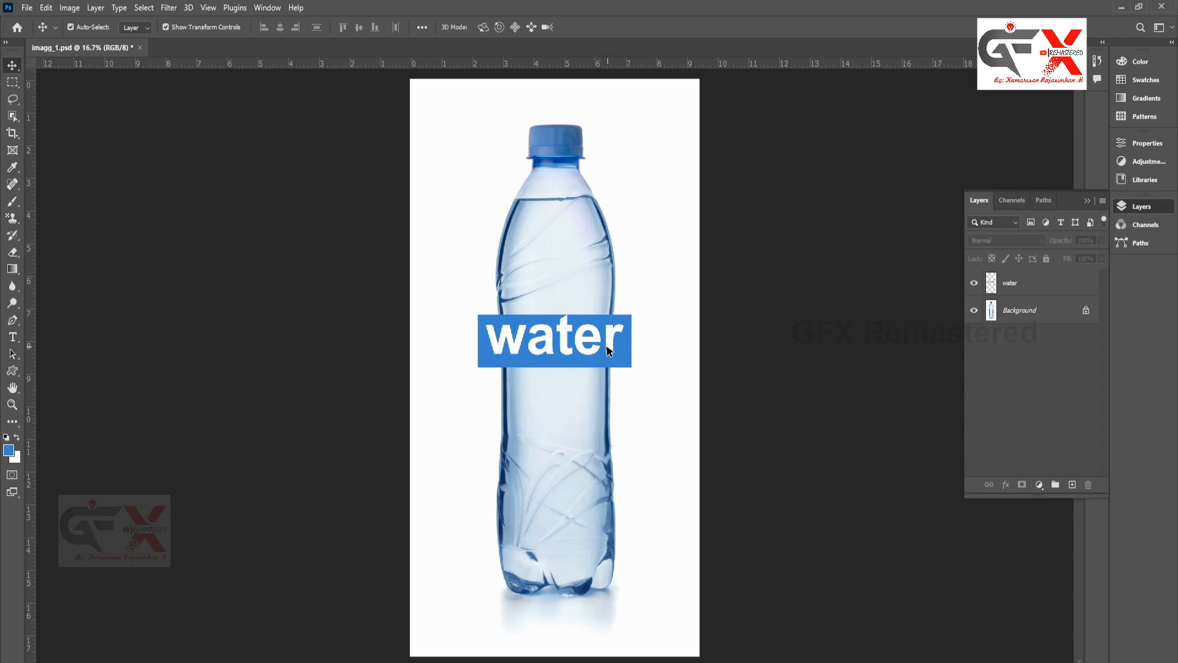
click(583, 357)
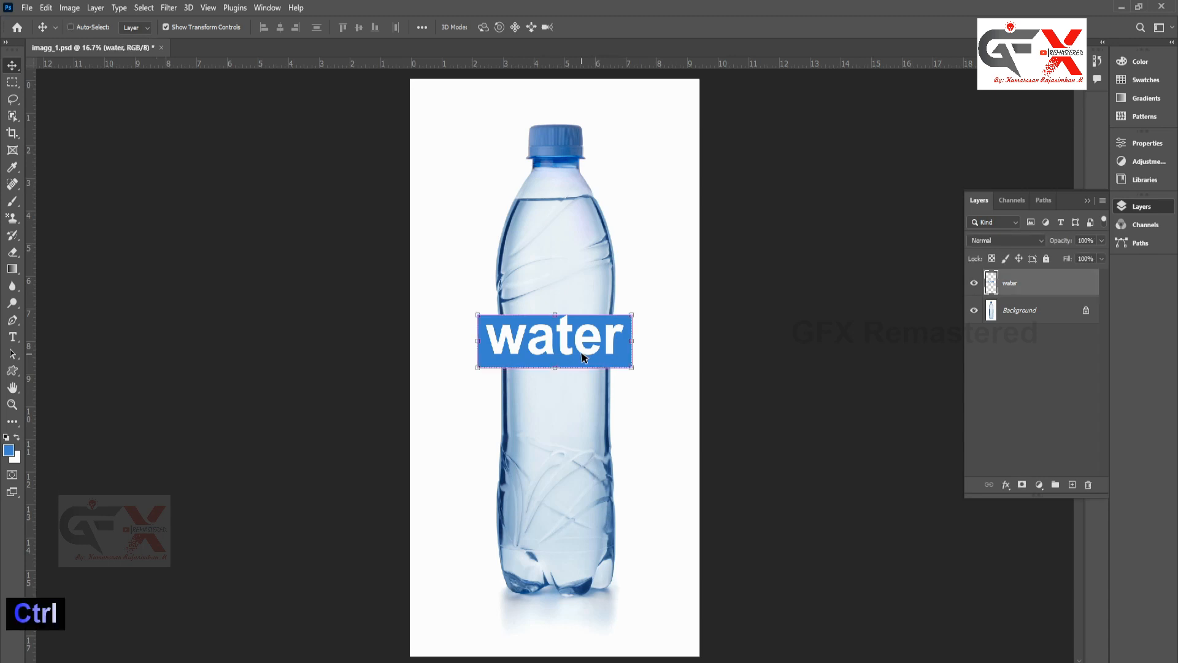
key(ctrl+t)
right_click(576, 357)
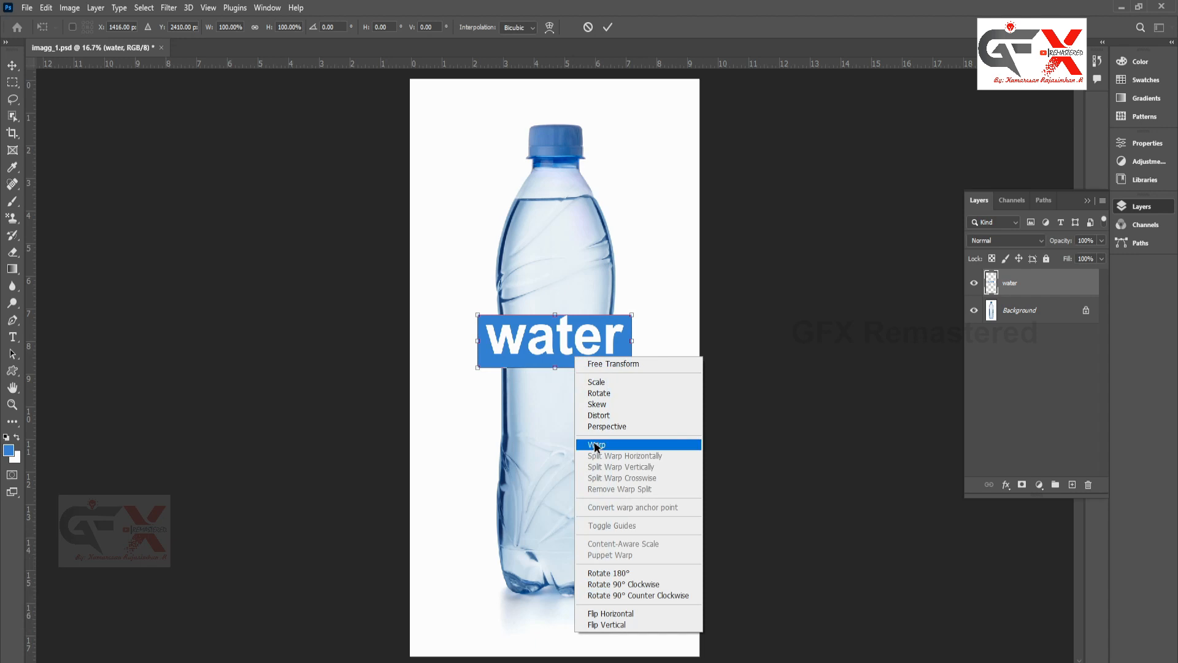
click(596, 445)
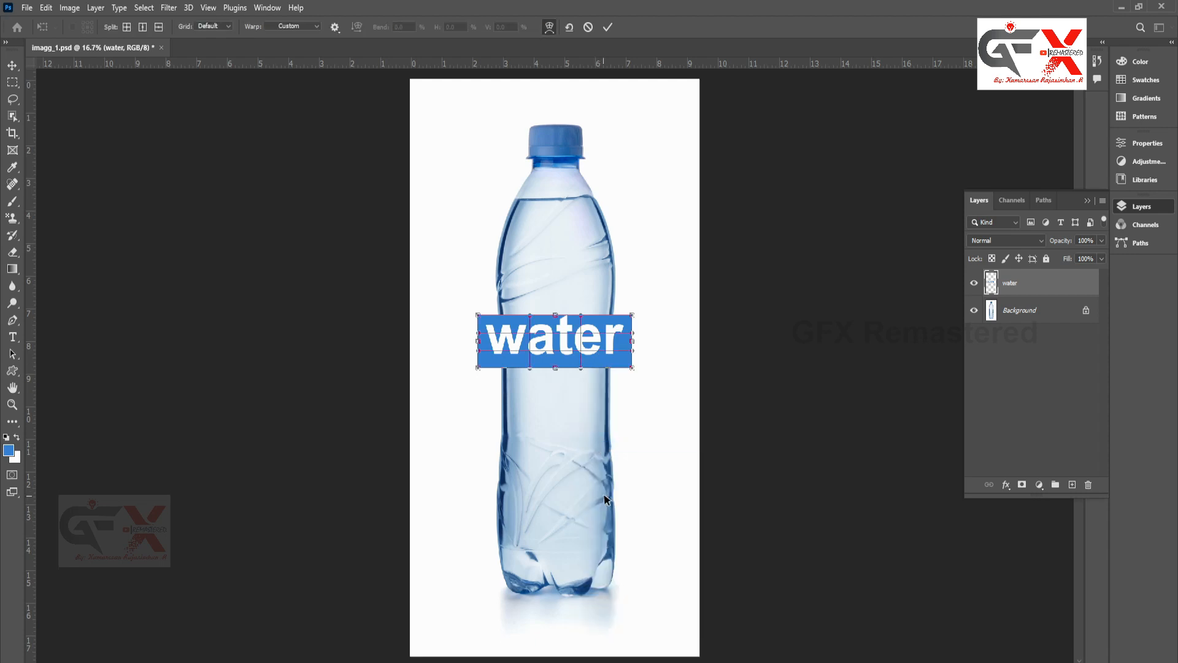
click(318, 28)
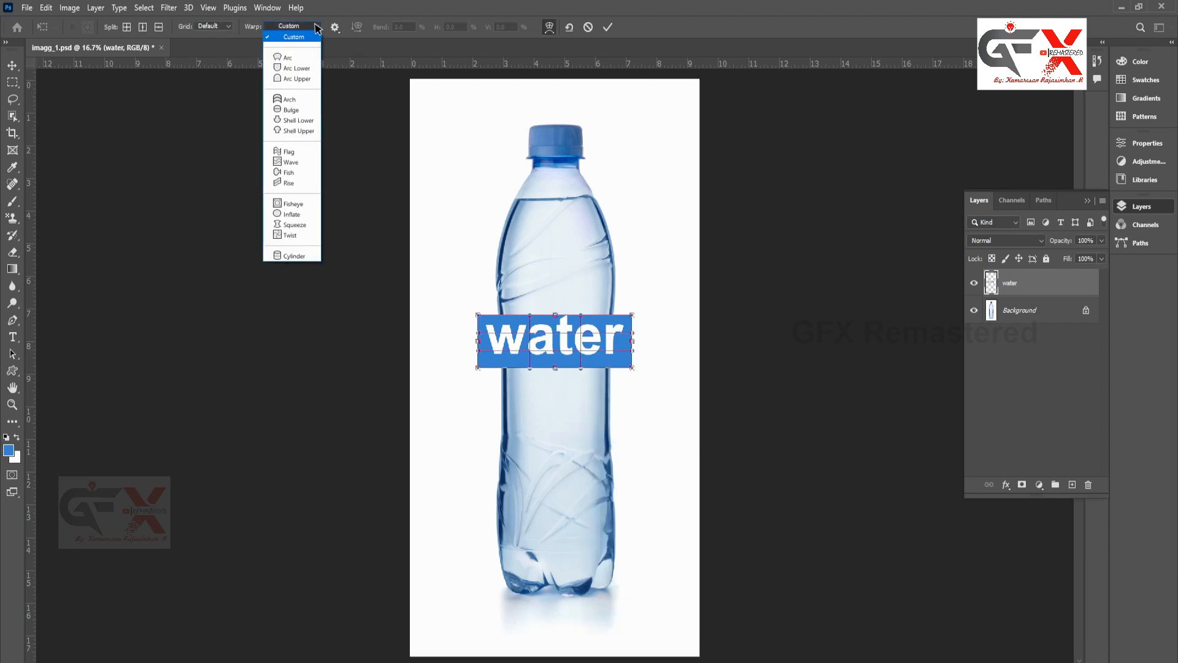
click(293, 257)
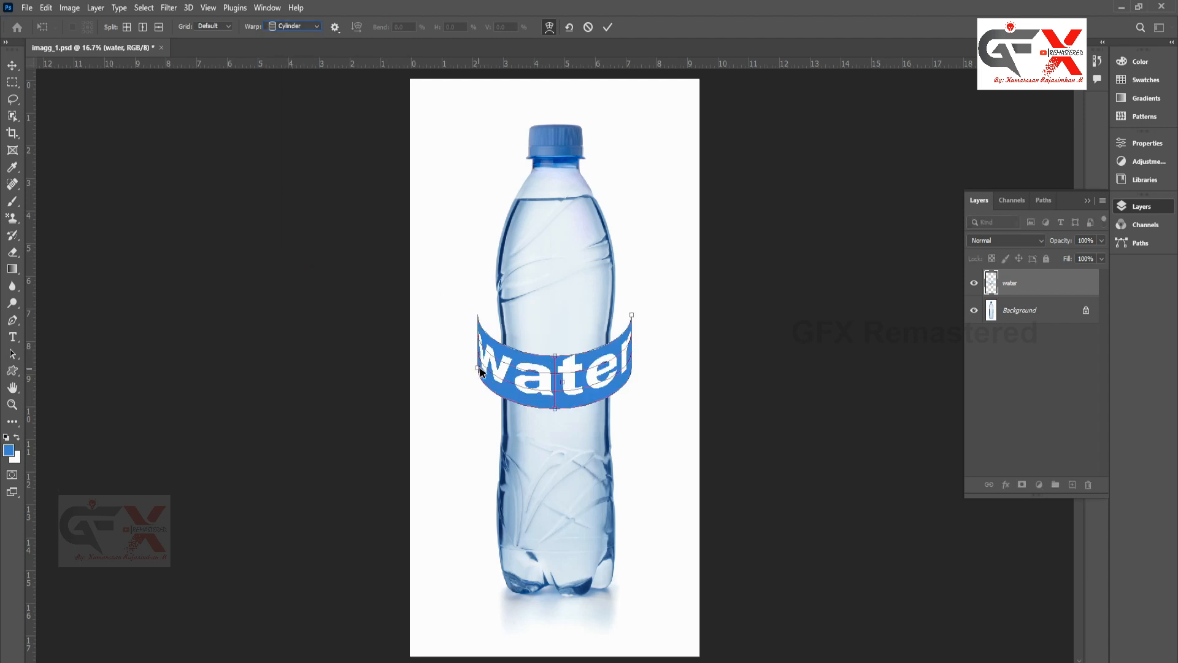
- Narrow the cylinder-warped water label to the bottle's width on both sides and flatten its curve to follow the bottle
drag(632, 318, 610, 319)
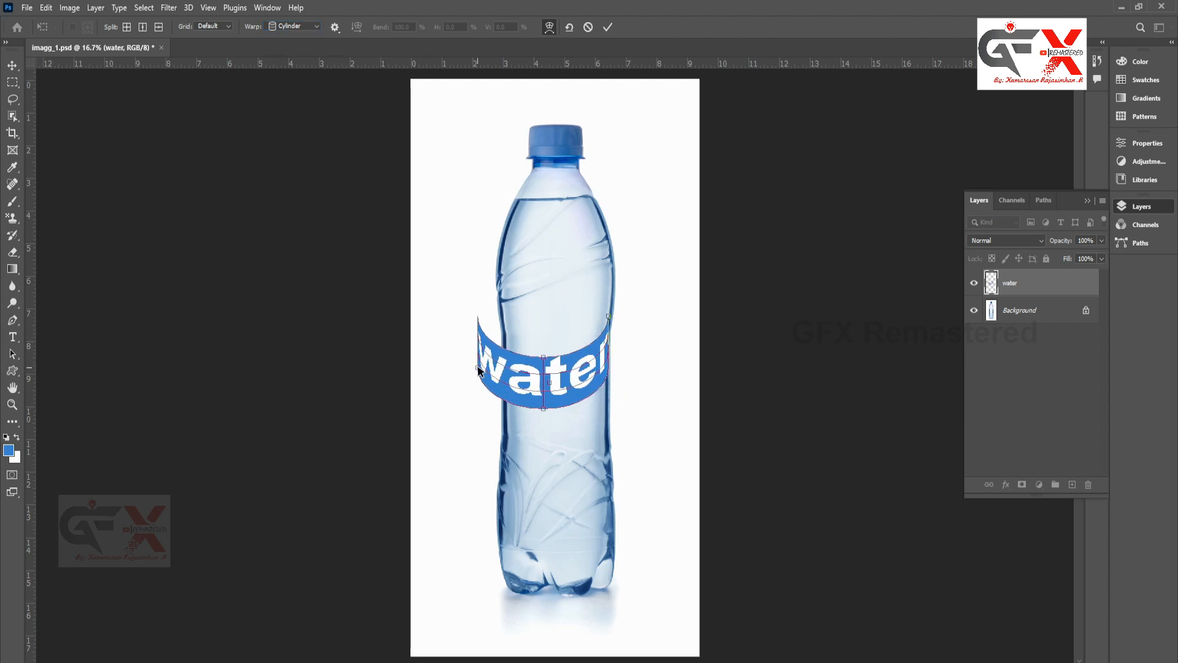
drag(481, 369, 502, 368)
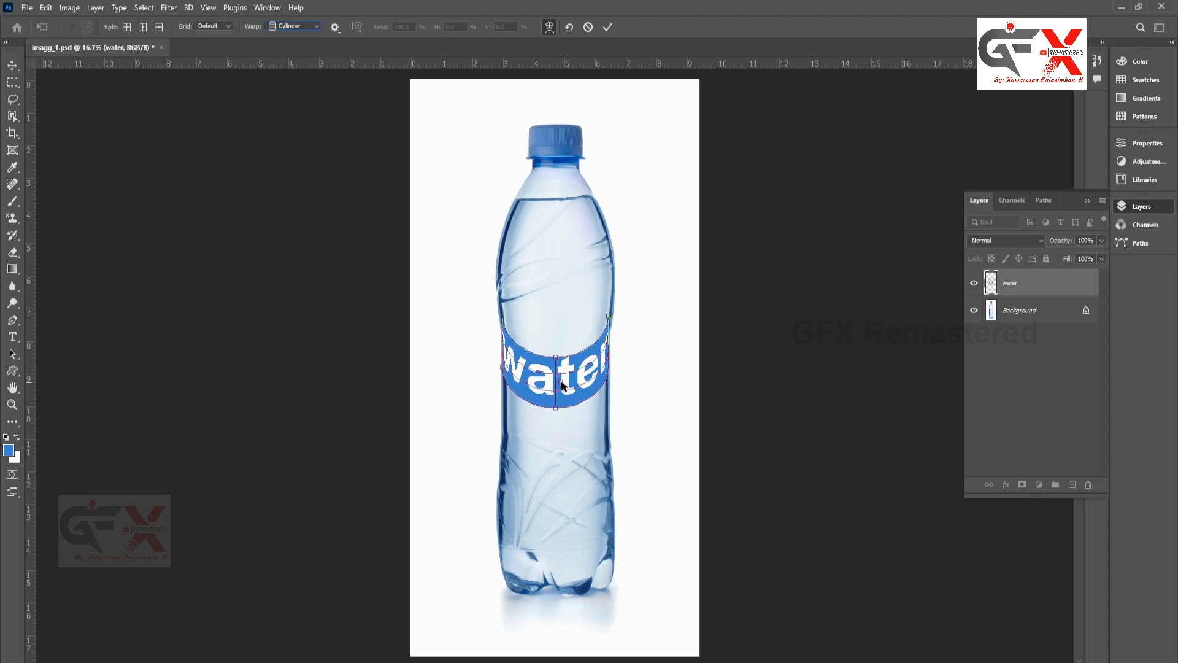
drag(558, 361, 559, 328)
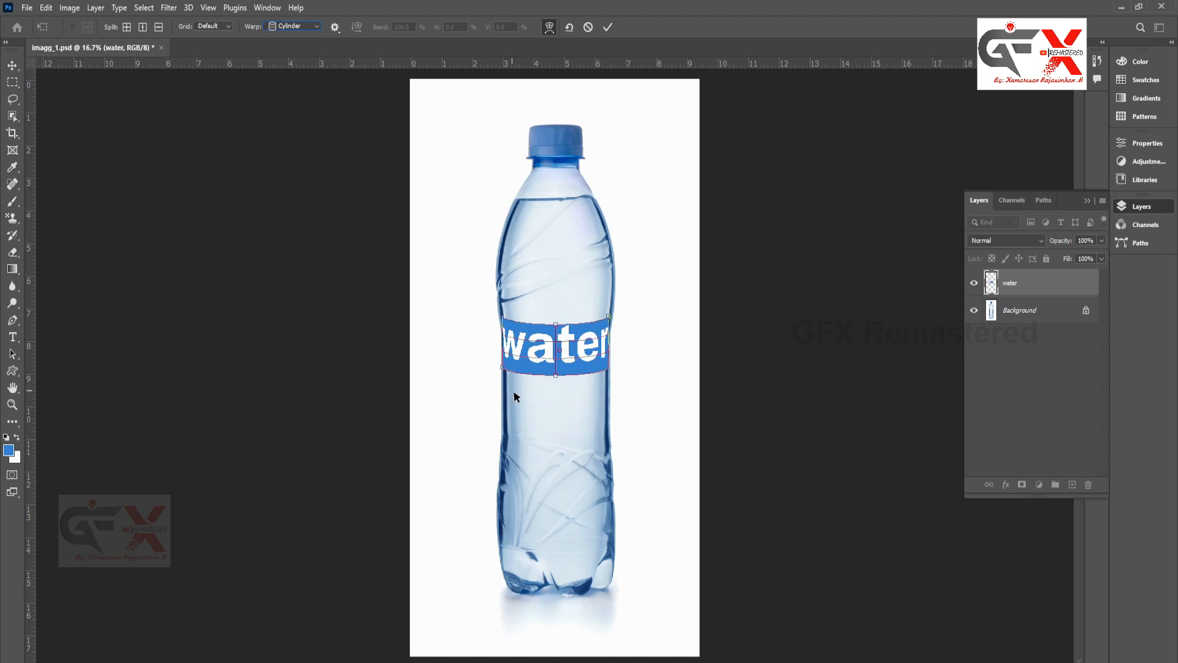
- Switch the label's warp to Custom, fine-tune its corner points to the bottle's edges and commit the warp
click(295, 26)
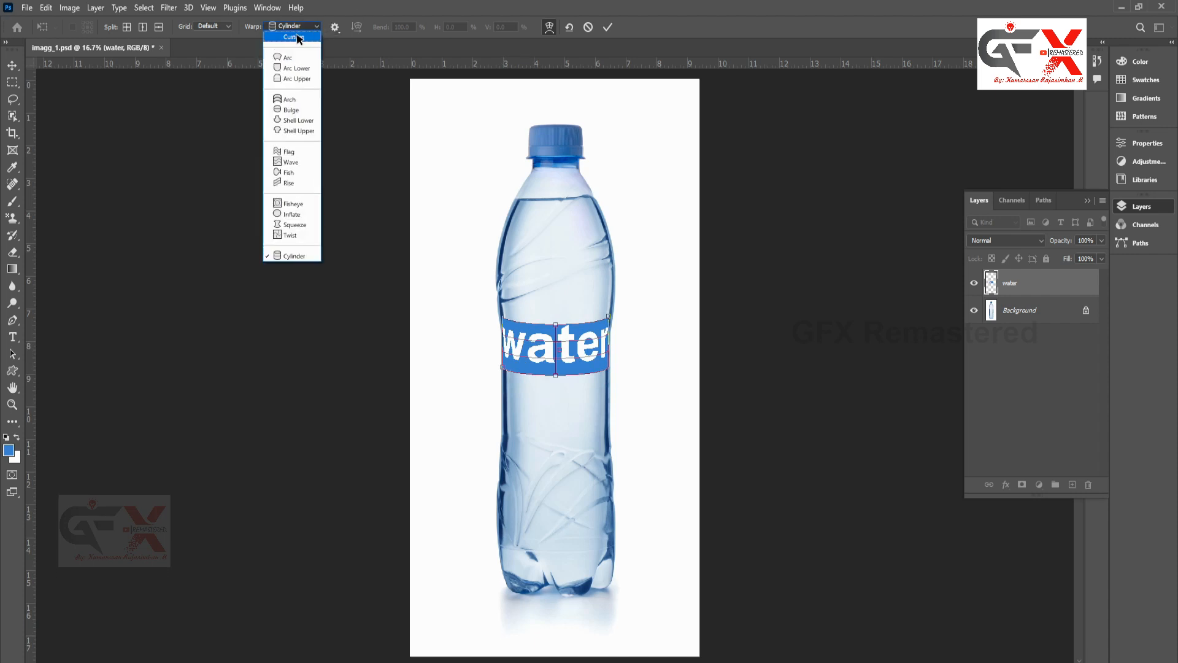
click(299, 37)
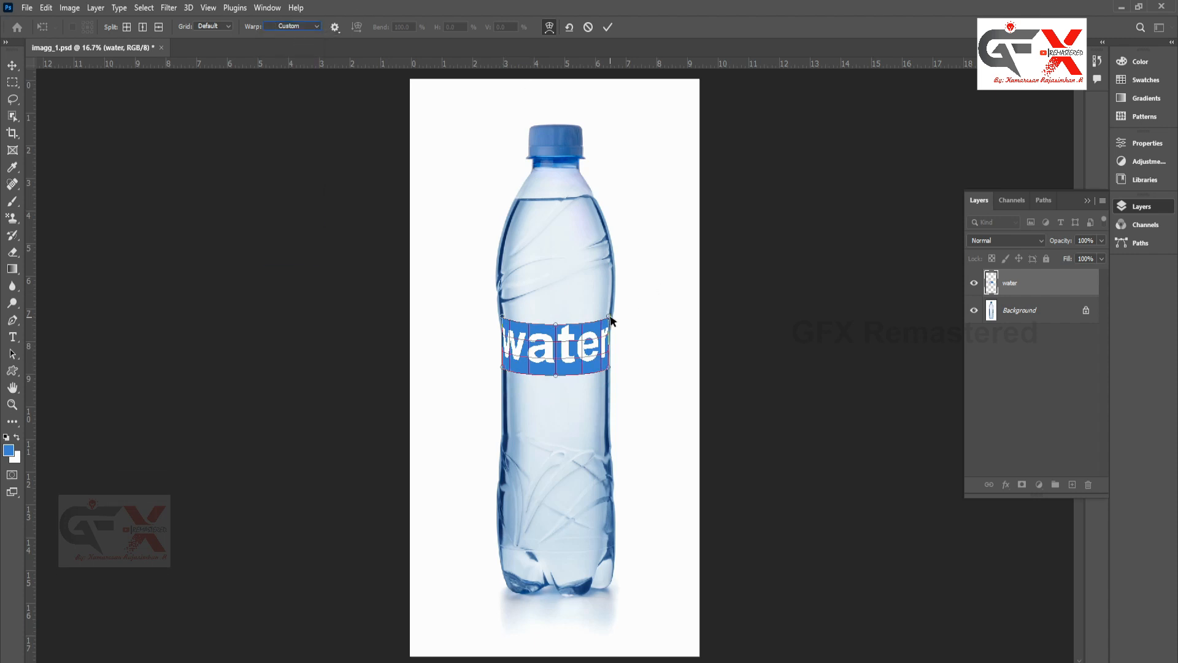
drag(609, 366, 608, 366)
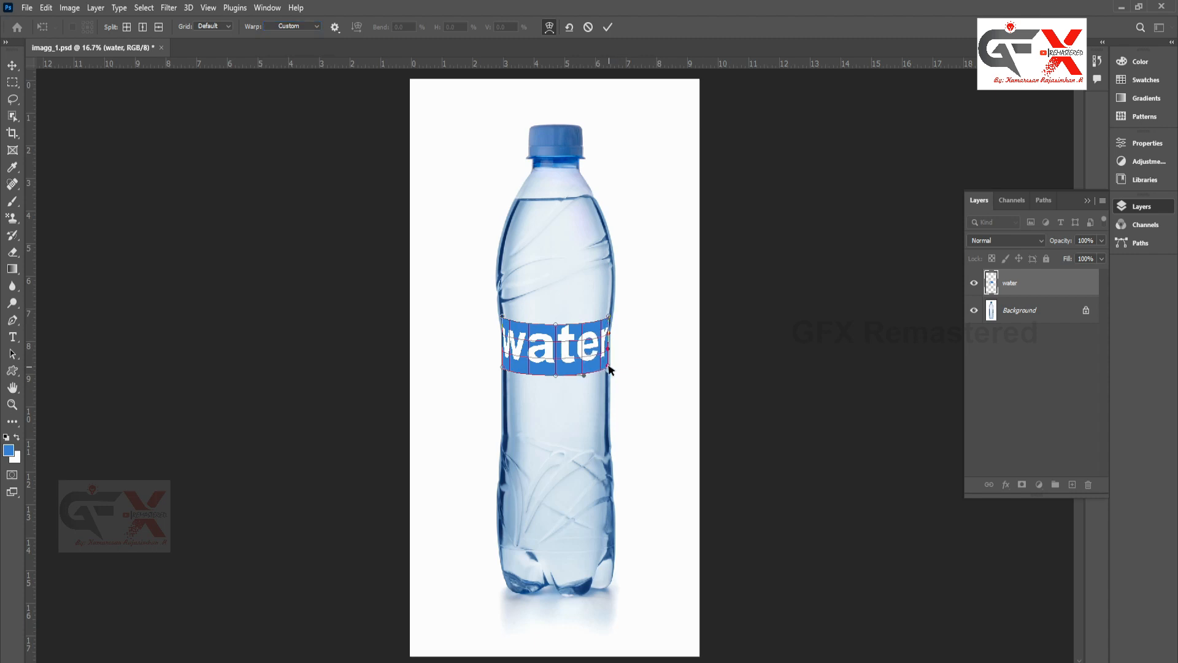
click(503, 371)
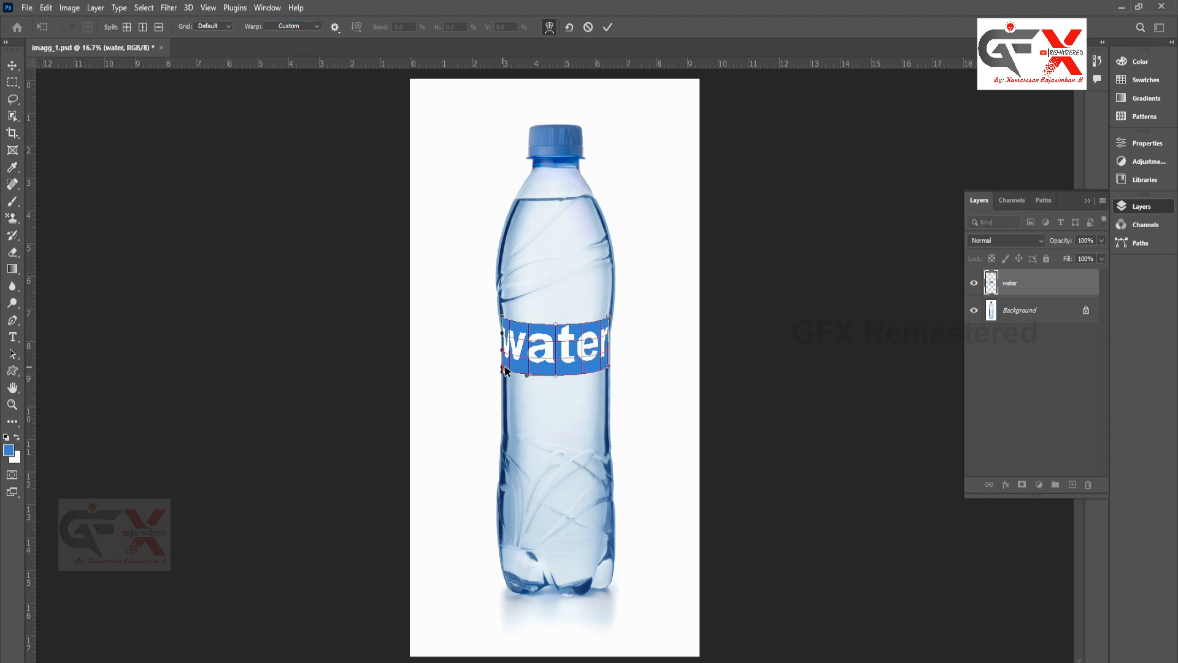
click(503, 318)
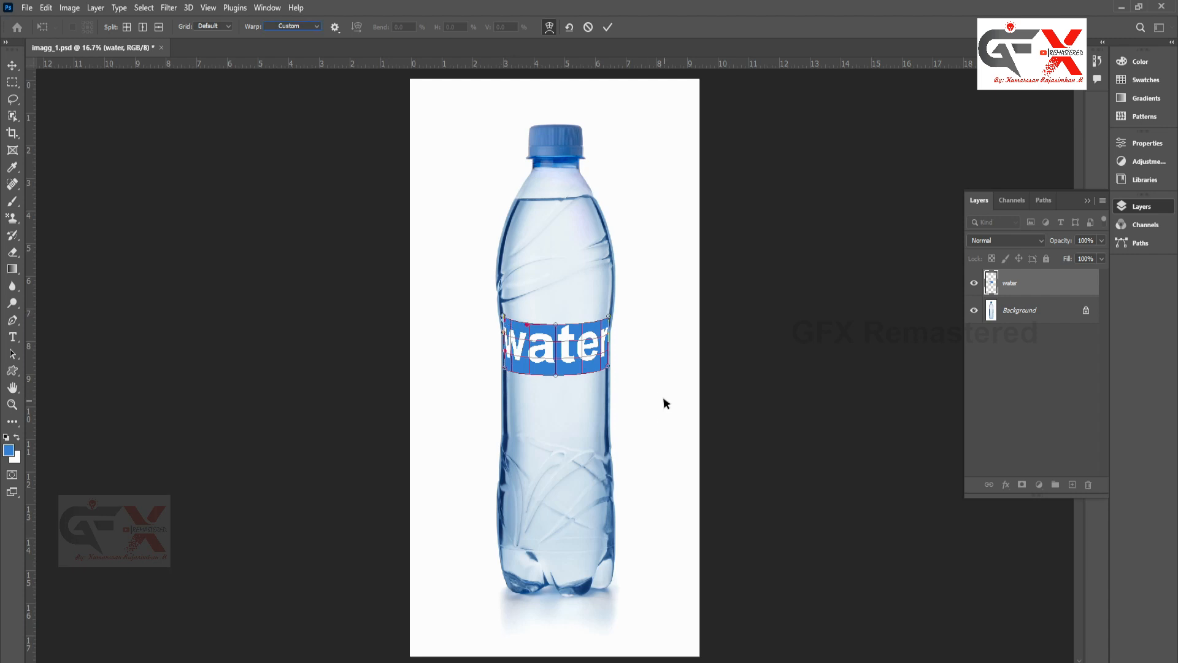
click(608, 27)
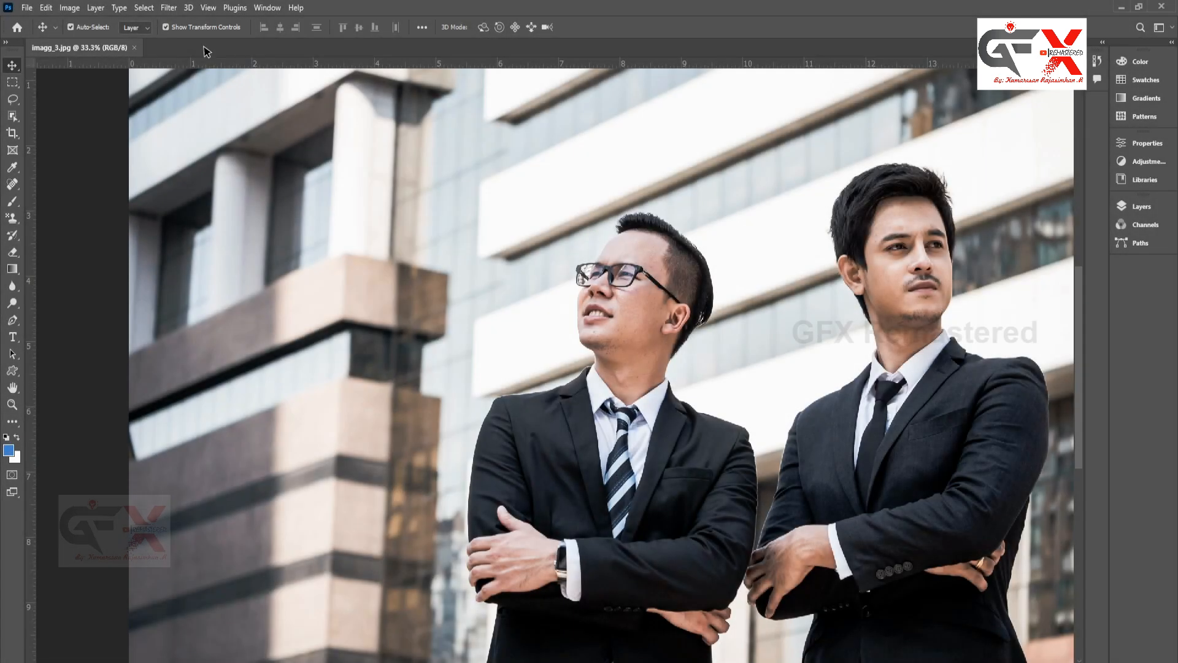
- Open the photo of the two men in the Camera Raw Filter and create a Subject mask
click(169, 7)
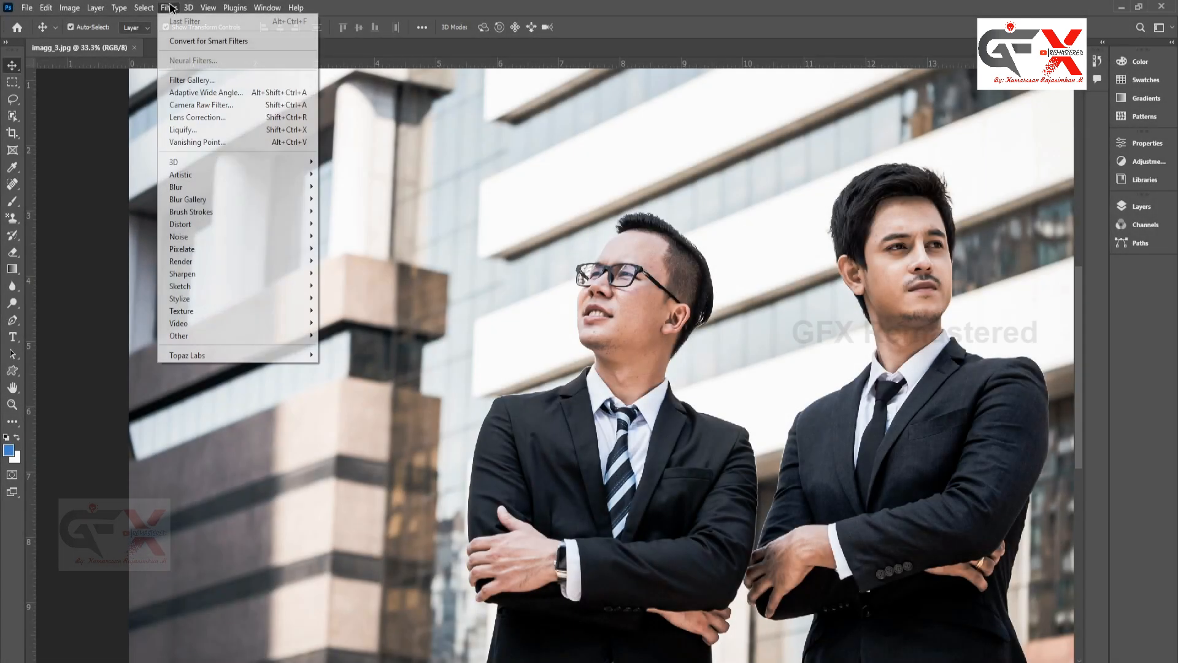
click(193, 107)
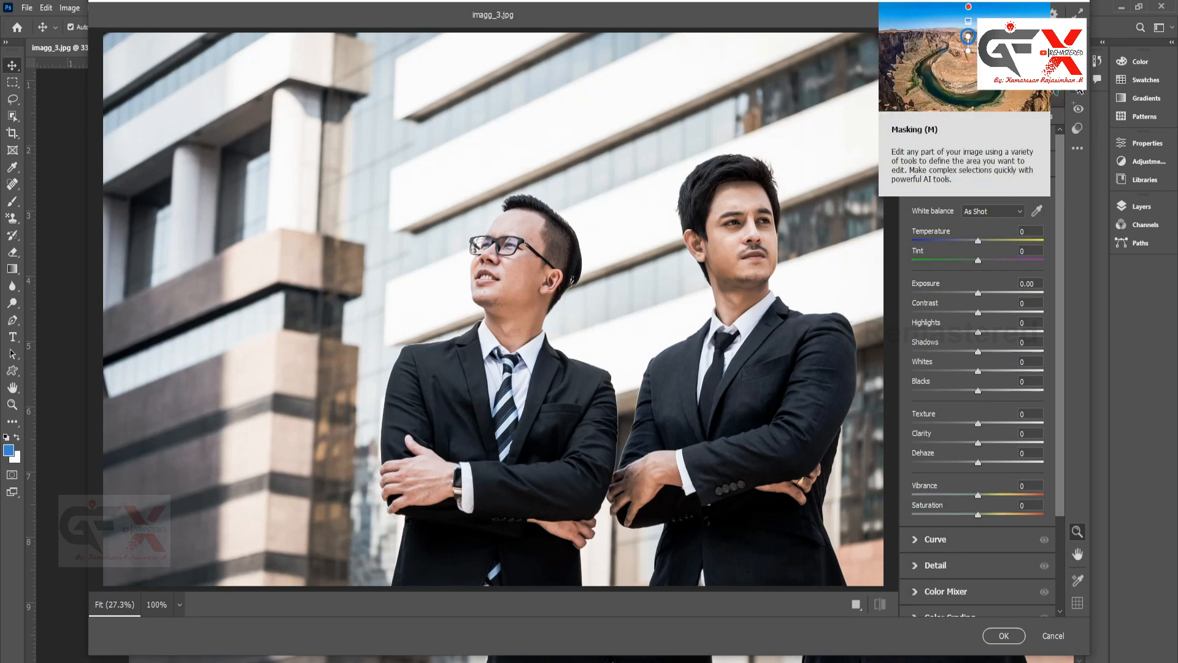
click(1079, 89)
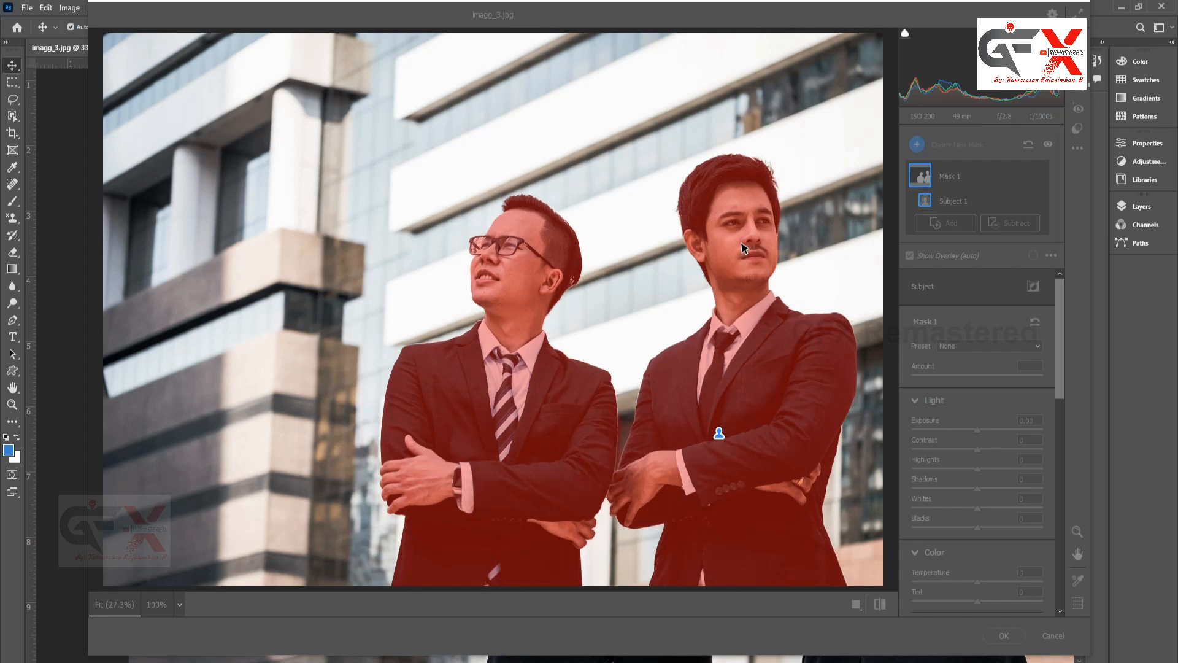
- Set the subject mask's sharpness to +6, texture to -9, clarity to -8 and dehaze to -10
scroll(1061, 399, down, 5)
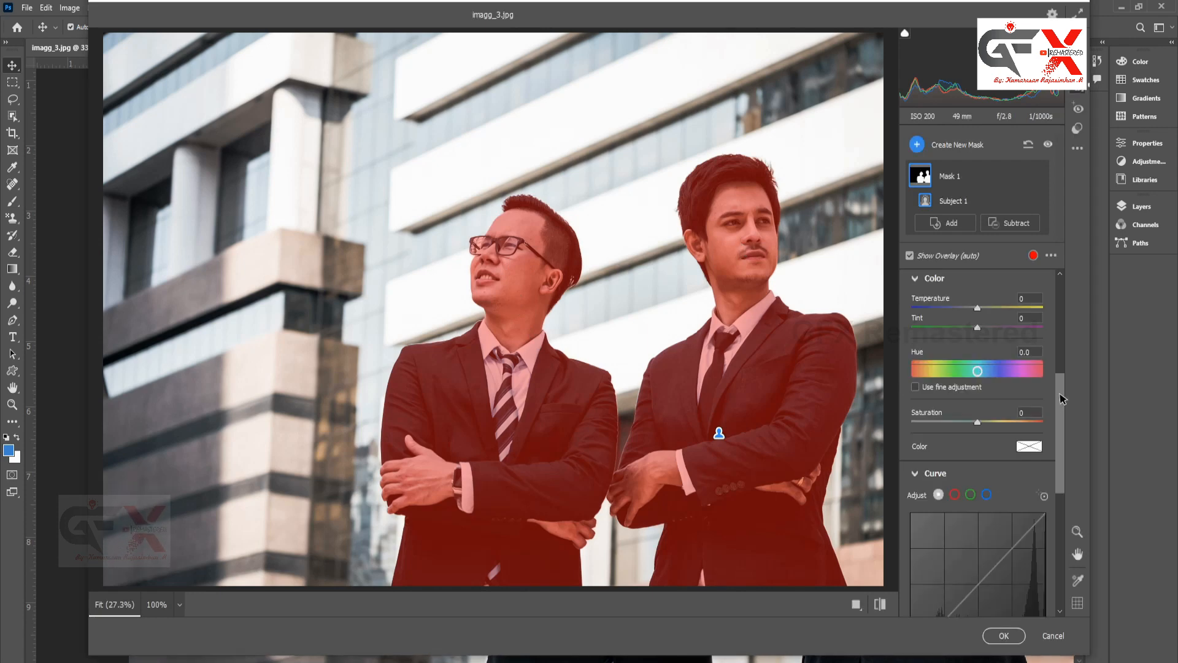
drag(1063, 437, 1056, 537)
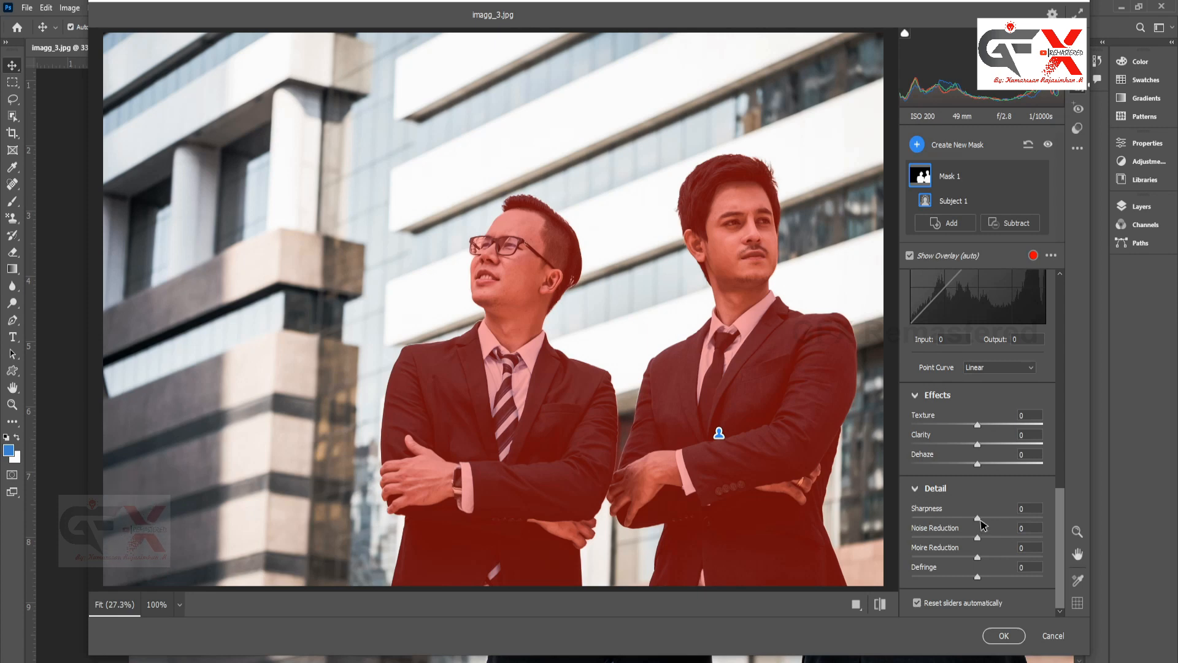
mouse_move(977, 517)
mouse_down()
mouse_move(995, 522)
mouse_move(945, 517)
mouse_move(981, 520)
mouse_up()
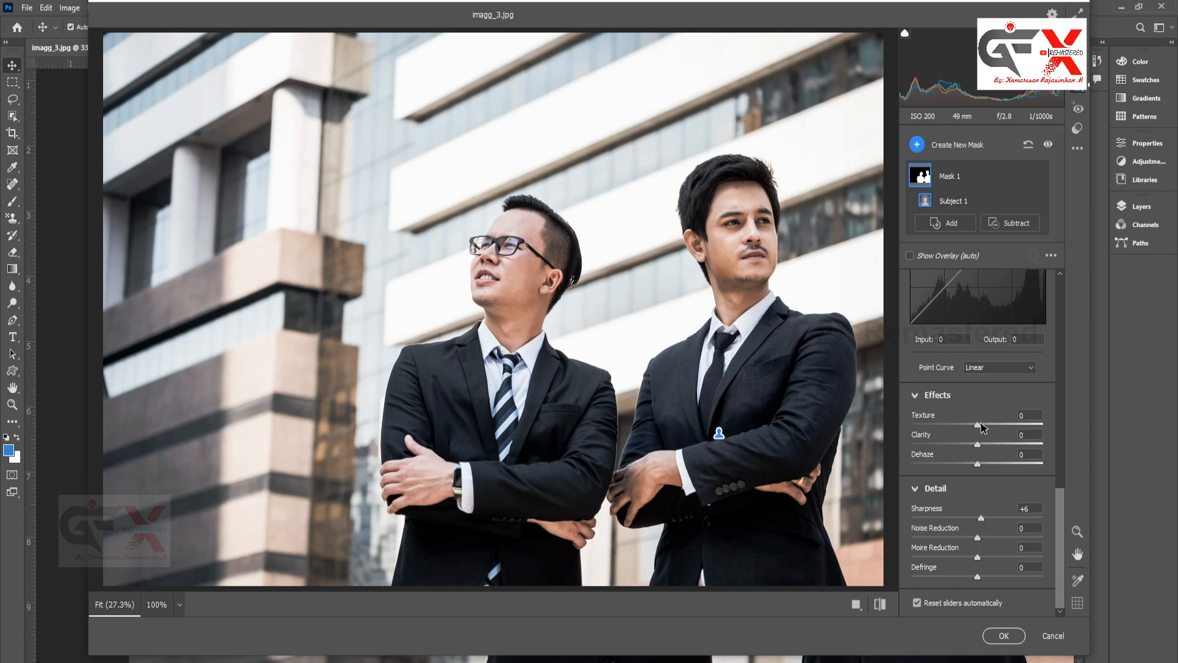
drag(981, 427, 971, 465)
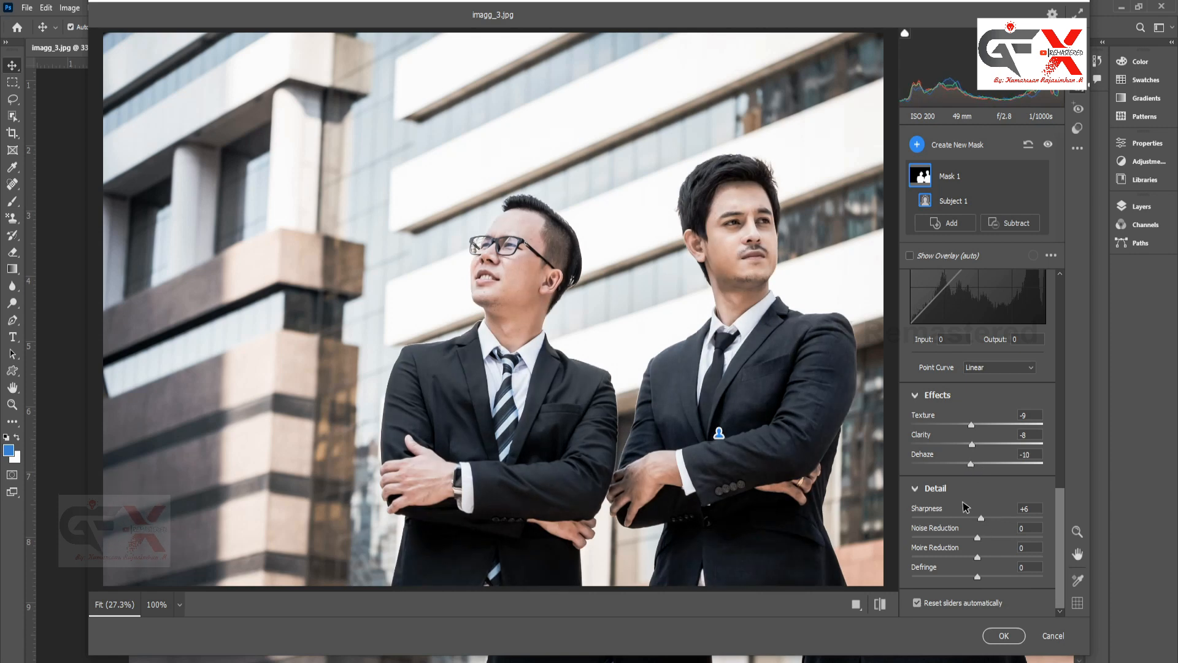
- Try small saturation and temperature changes on the subject mask and set its exposure to -0.20, contrast to -20 and highlights to -9
scroll(965, 506, up, 5)
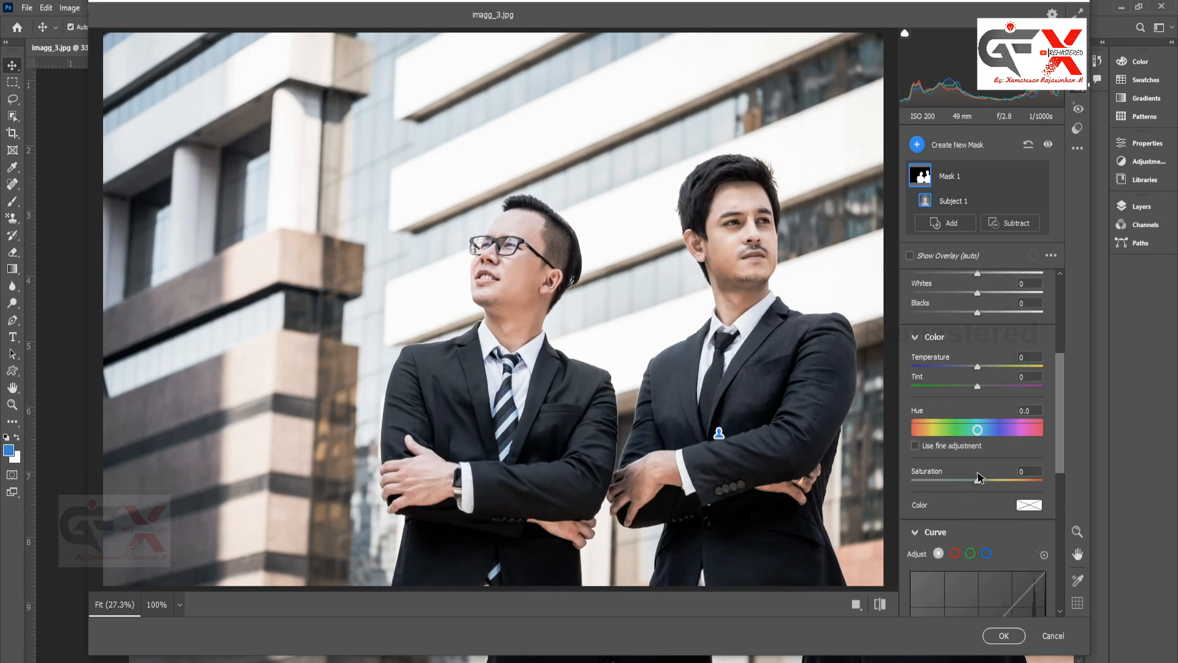
mouse_move(978, 482)
mouse_down()
mouse_move(894, 482)
mouse_move(982, 486)
mouse_up()
mouse_move(980, 371)
mouse_down()
mouse_move(952, 371)
mouse_move(981, 375)
mouse_up()
scroll(979, 376, up, 3)
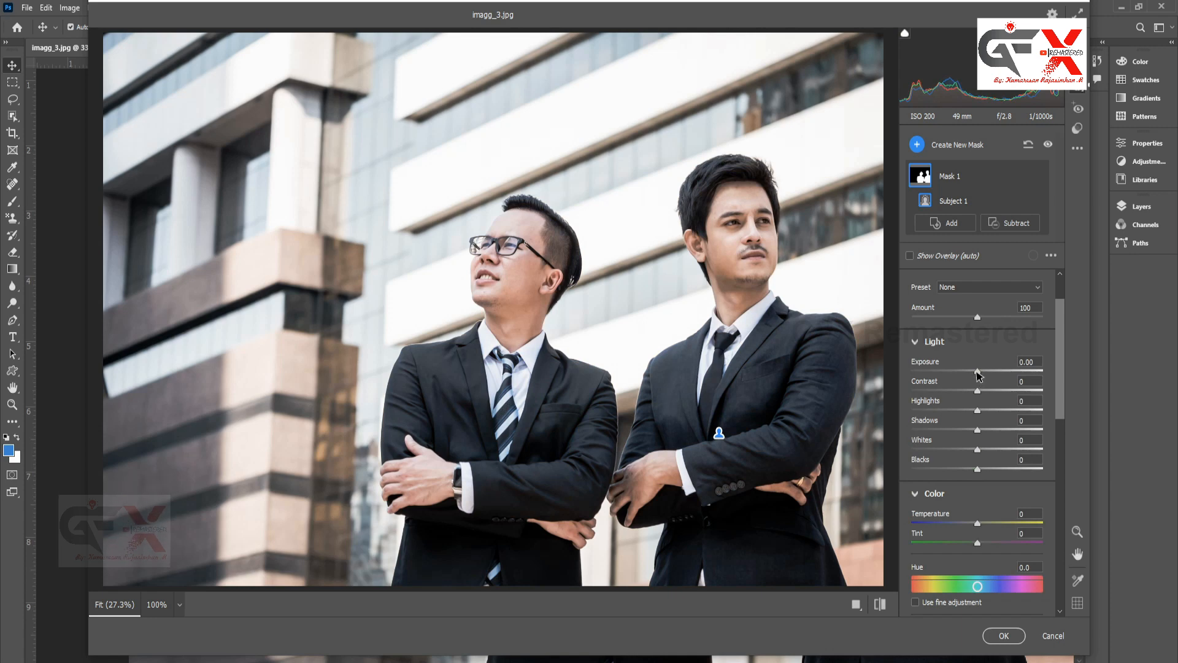
mouse_move(978, 373)
mouse_down()
mouse_move(967, 373)
mouse_move(971, 393)
mouse_up()
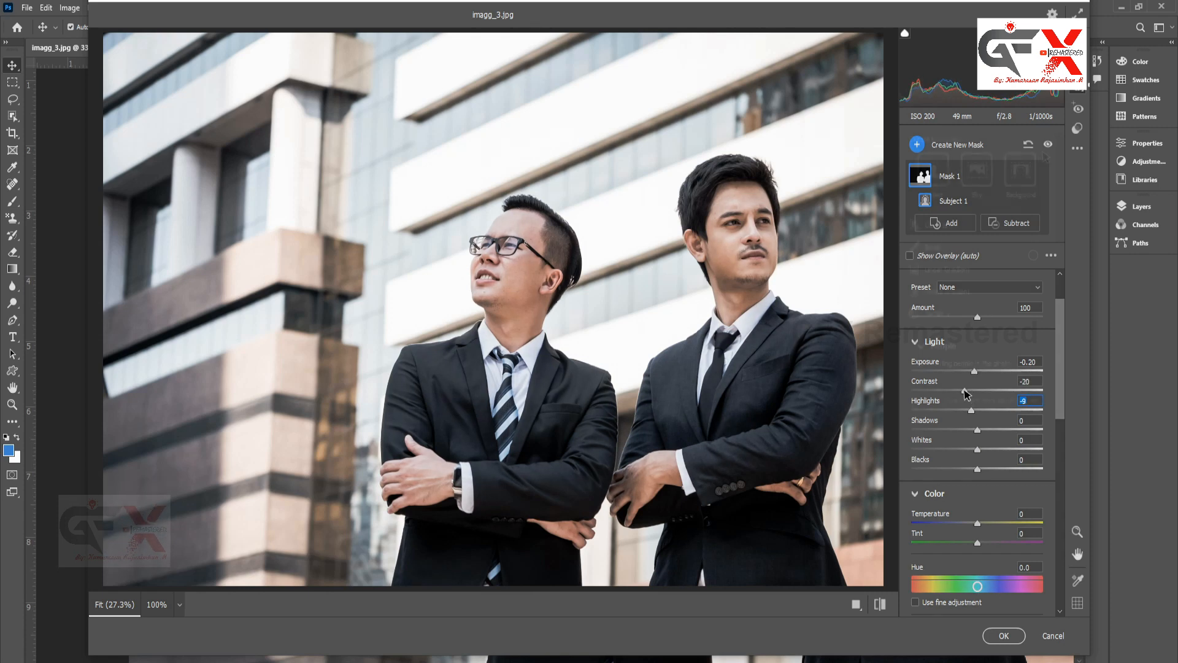
- Create a Background mask and bend its point curve slightly down at input 145, output 138
click(916, 144)
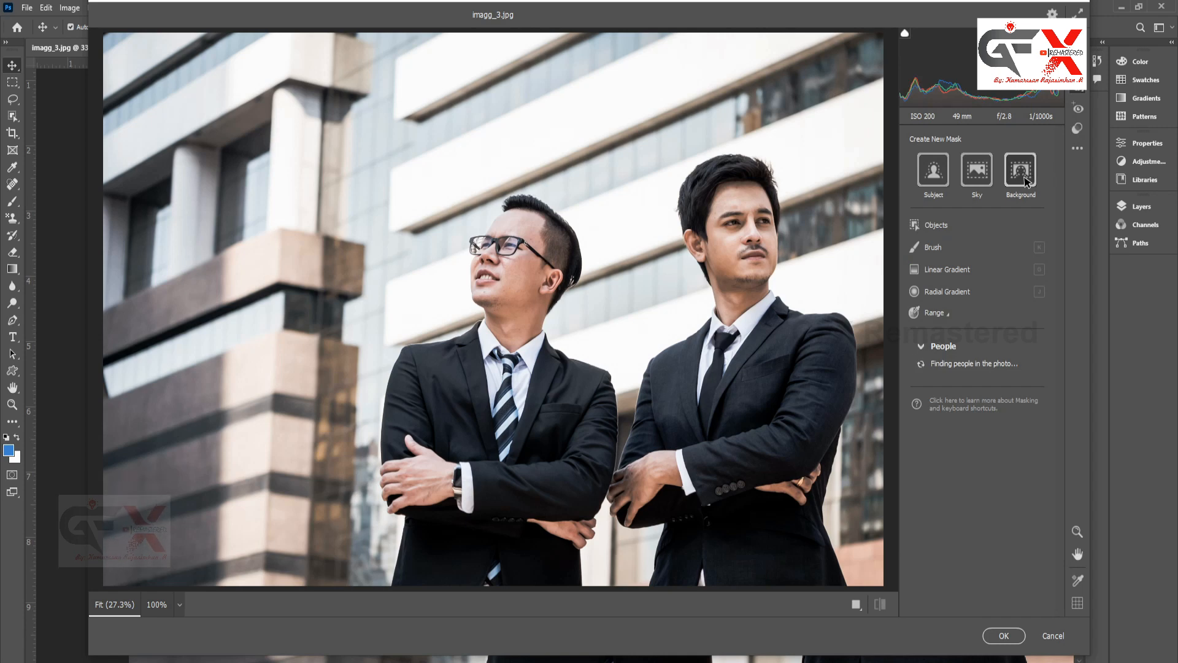
click(1021, 172)
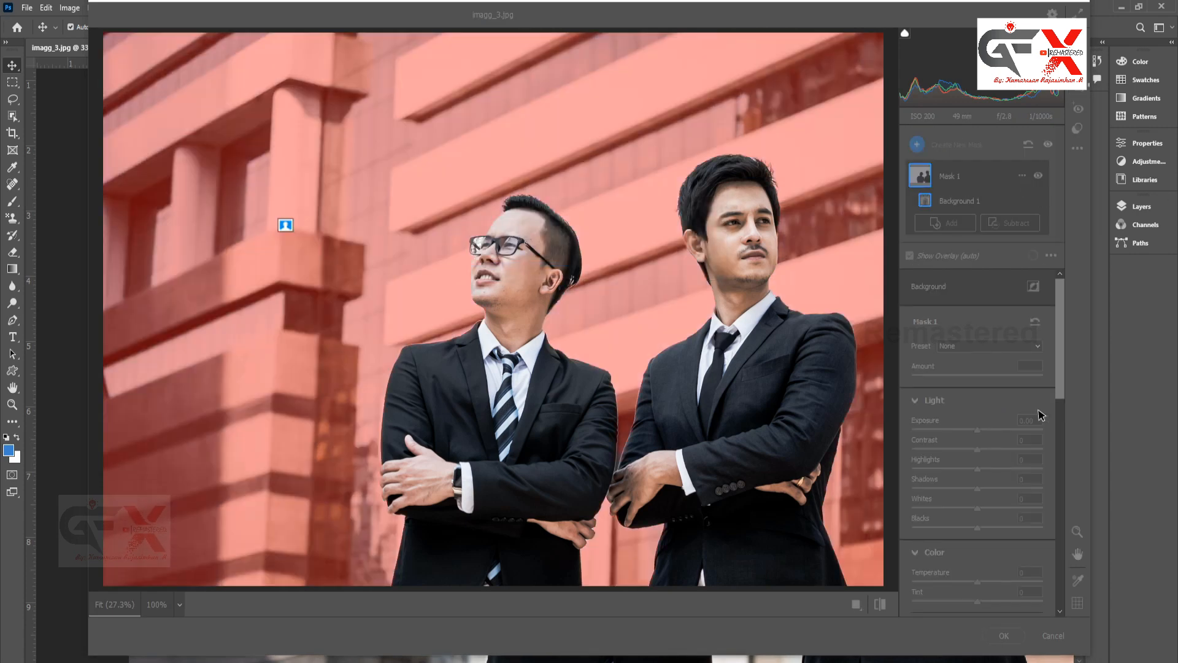
drag(1060, 304, 1062, 440)
click(983, 420)
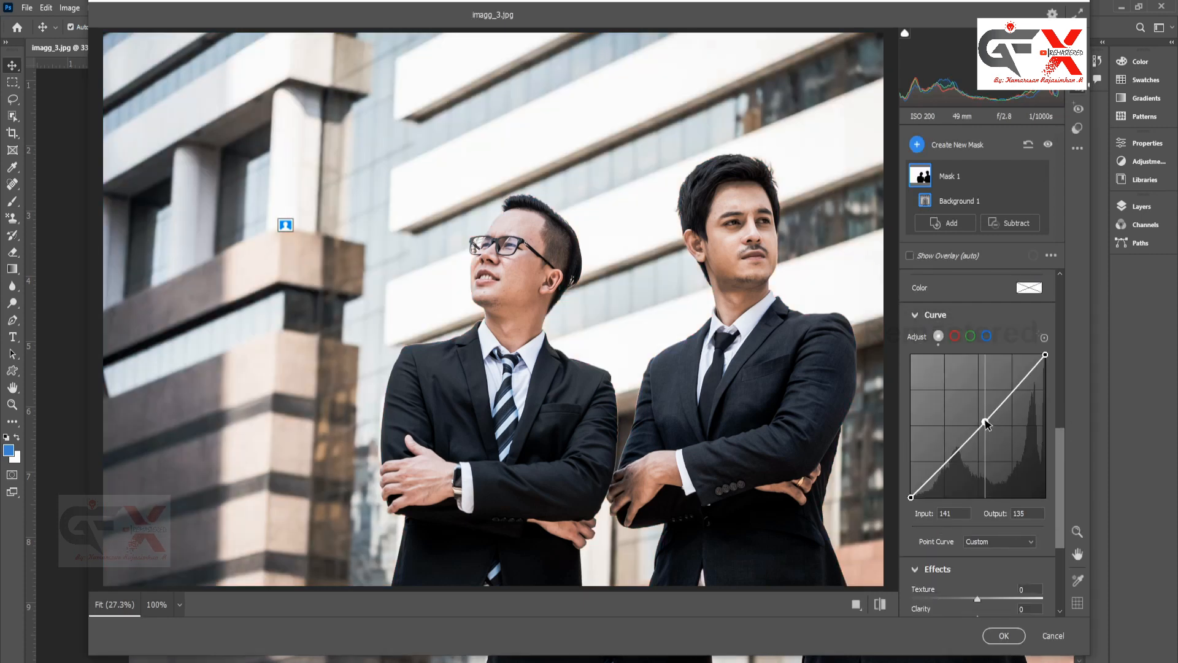
drag(983, 420, 988, 421)
- Set the background mask's texture to -28 and clarity to +55, and reduce its saturation while warming its temperature
scroll(966, 510, down, 5)
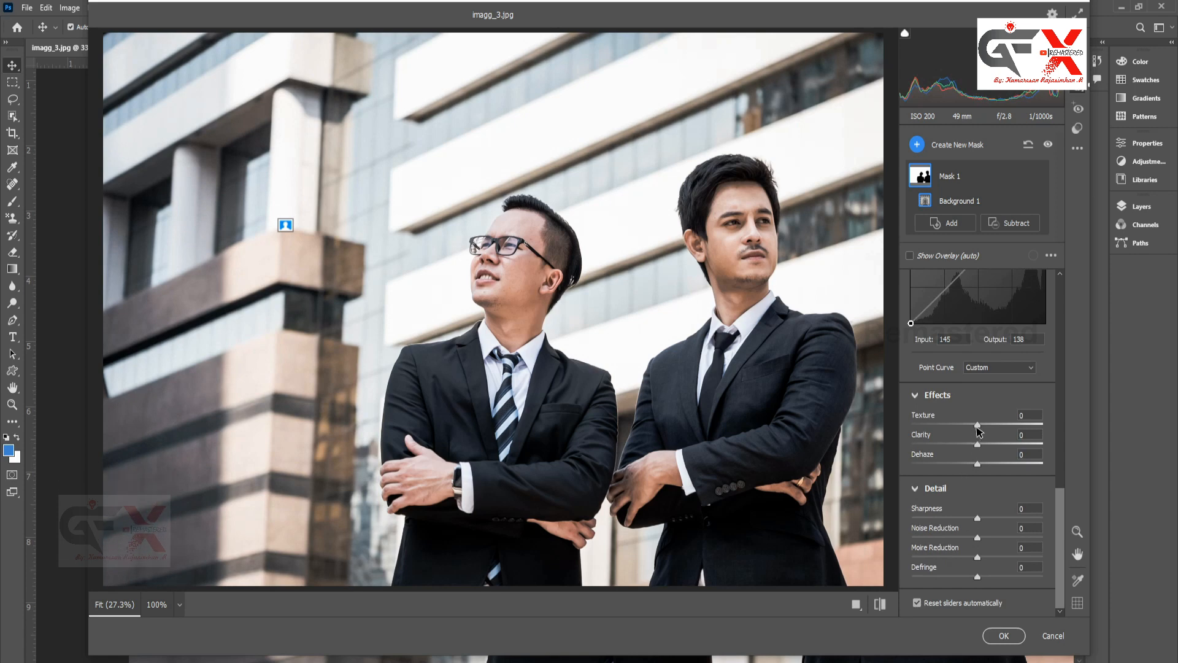
drag(978, 425, 1013, 447)
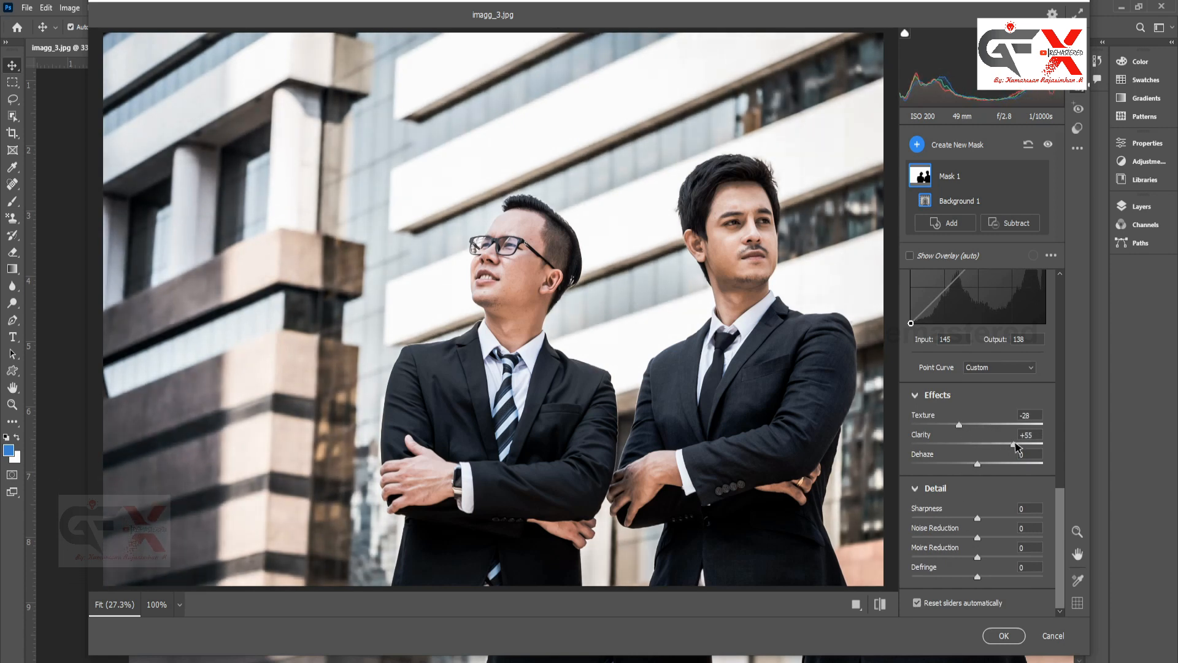
drag(1057, 515, 1053, 385)
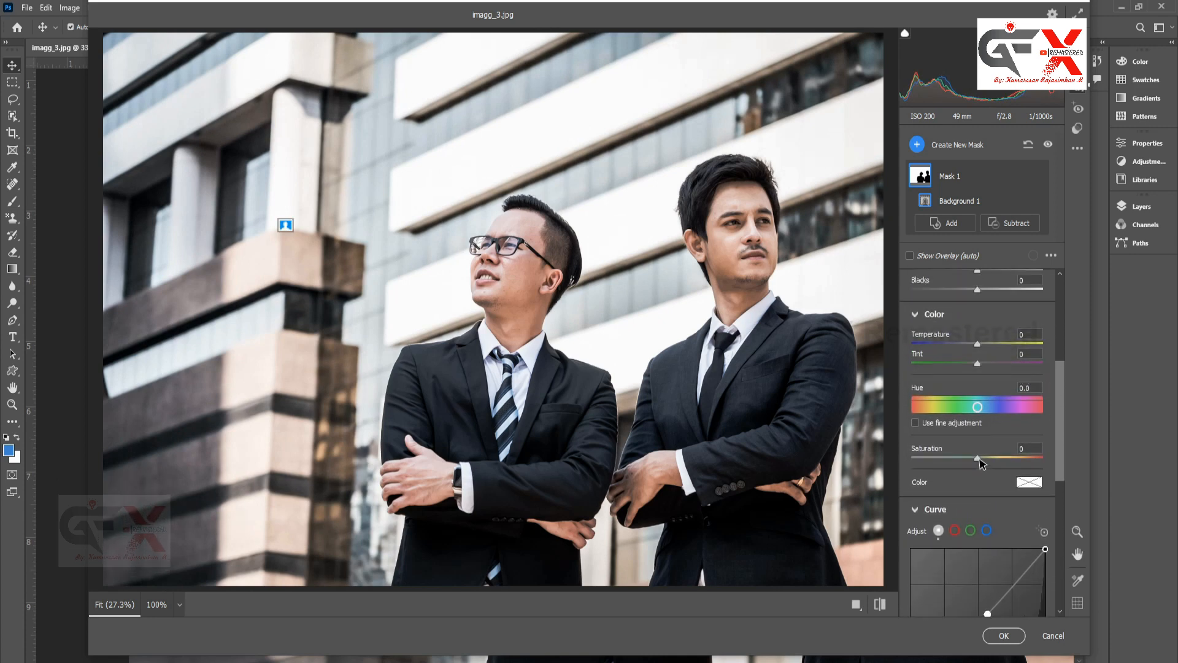
mouse_move(980, 459)
mouse_down()
mouse_move(910, 459)
mouse_move(1050, 456)
mouse_move(960, 453)
mouse_up()
mouse_move(978, 344)
mouse_down()
mouse_move(1025, 351)
mouse_move(990, 345)
mouse_up()
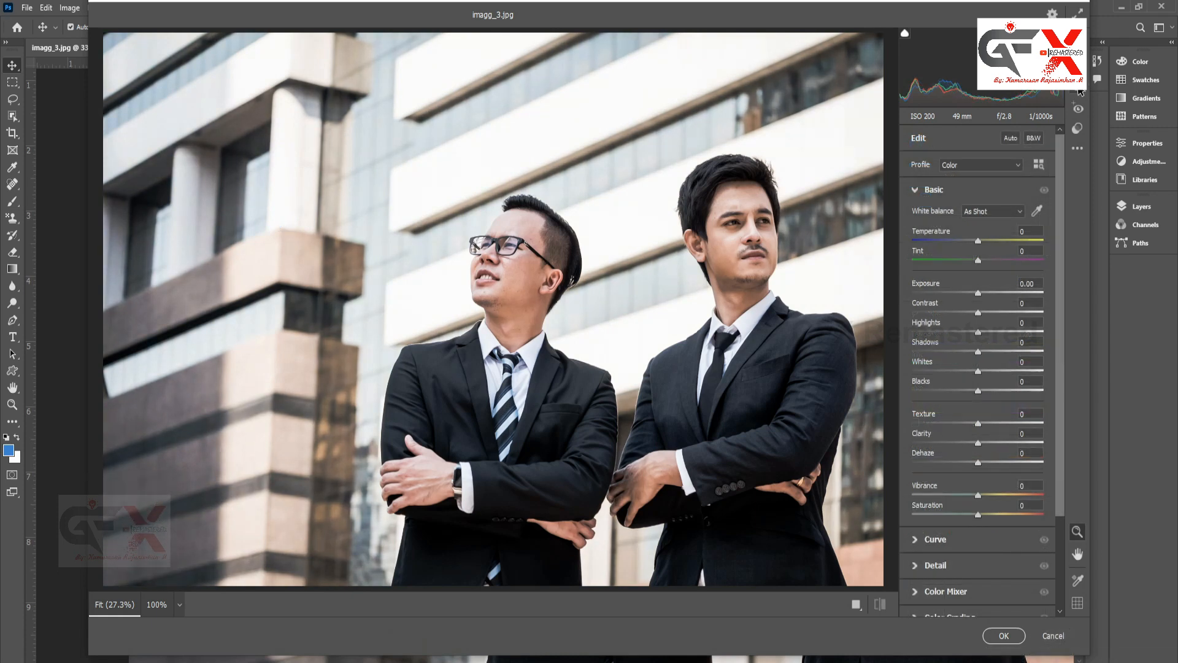
- Start a Select People mask for Person 1 and bring up the other detected person as an additional choice
click(1079, 90)
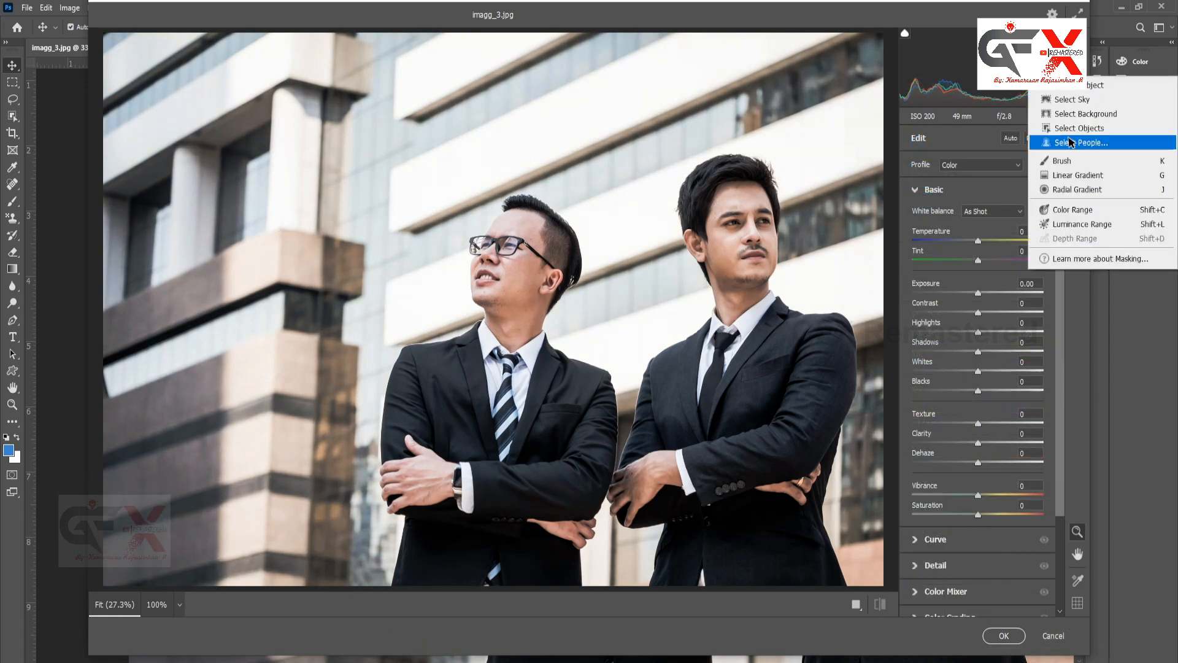
click(1071, 143)
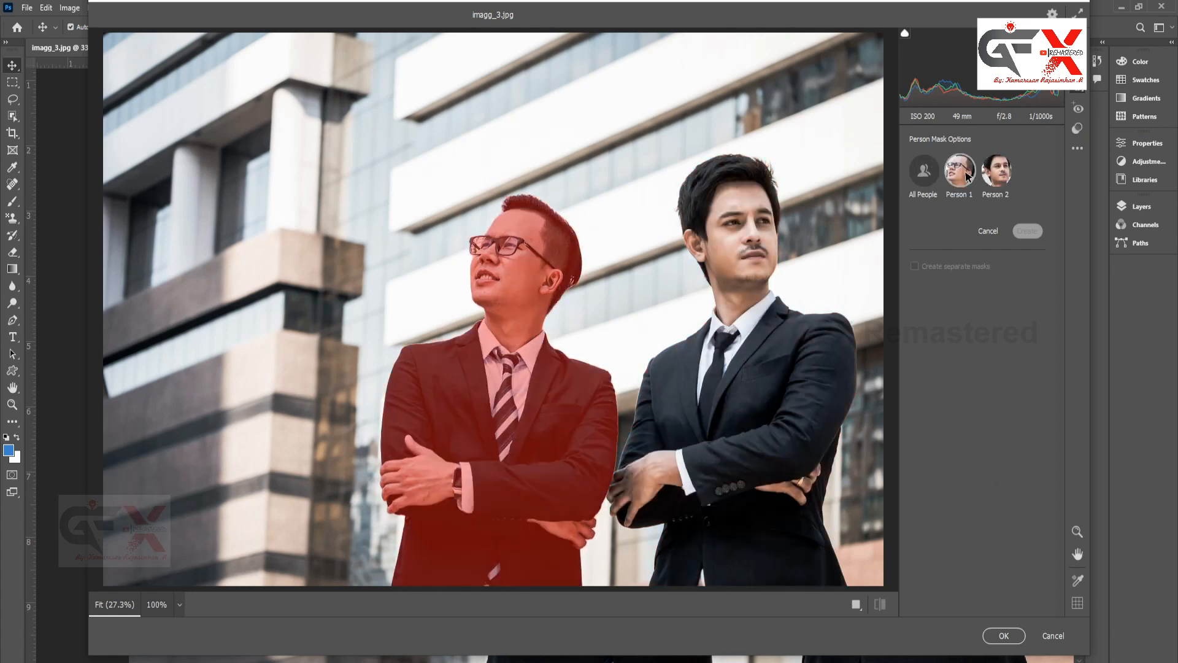
click(966, 176)
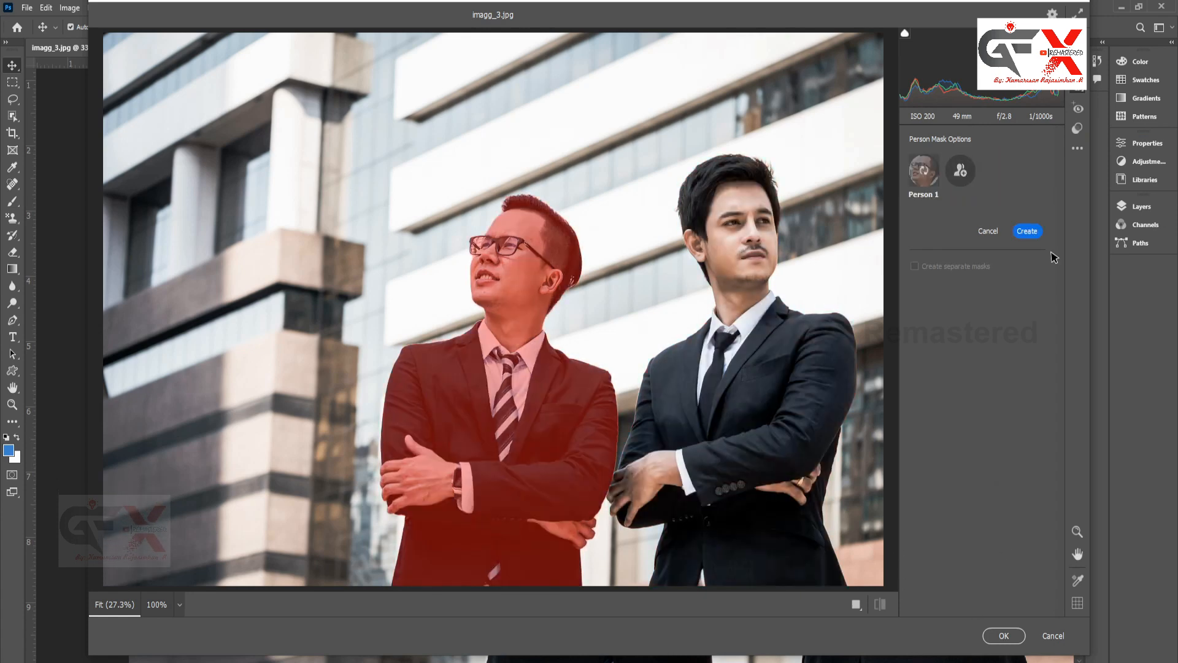
click(924, 170)
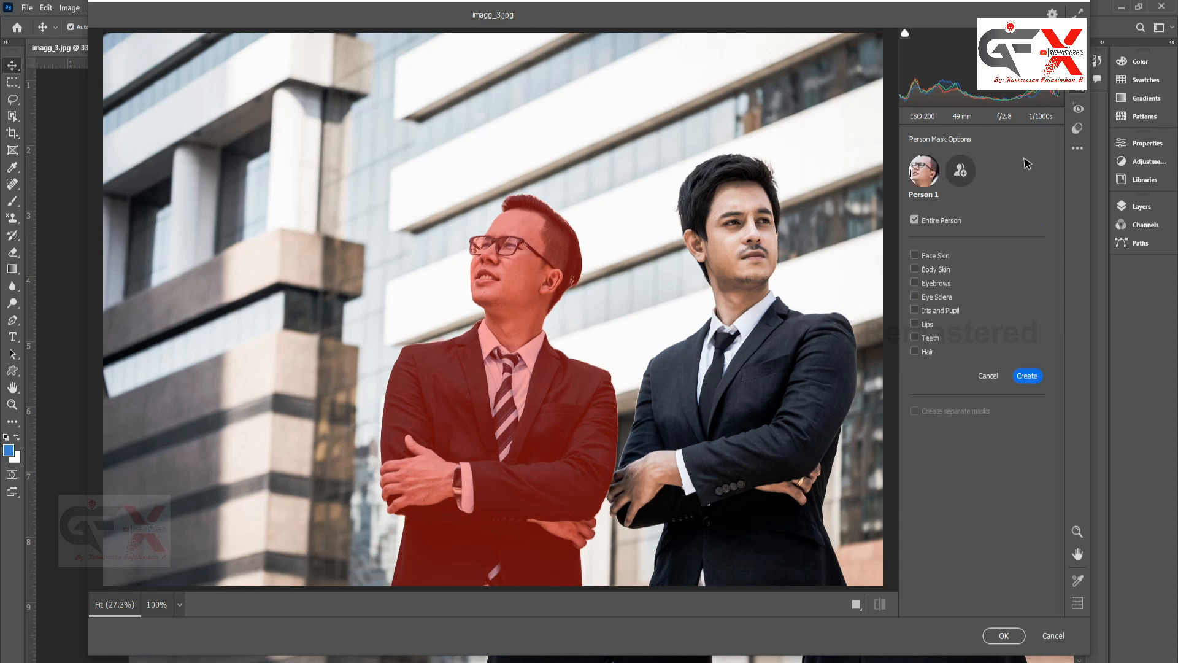
click(968, 169)
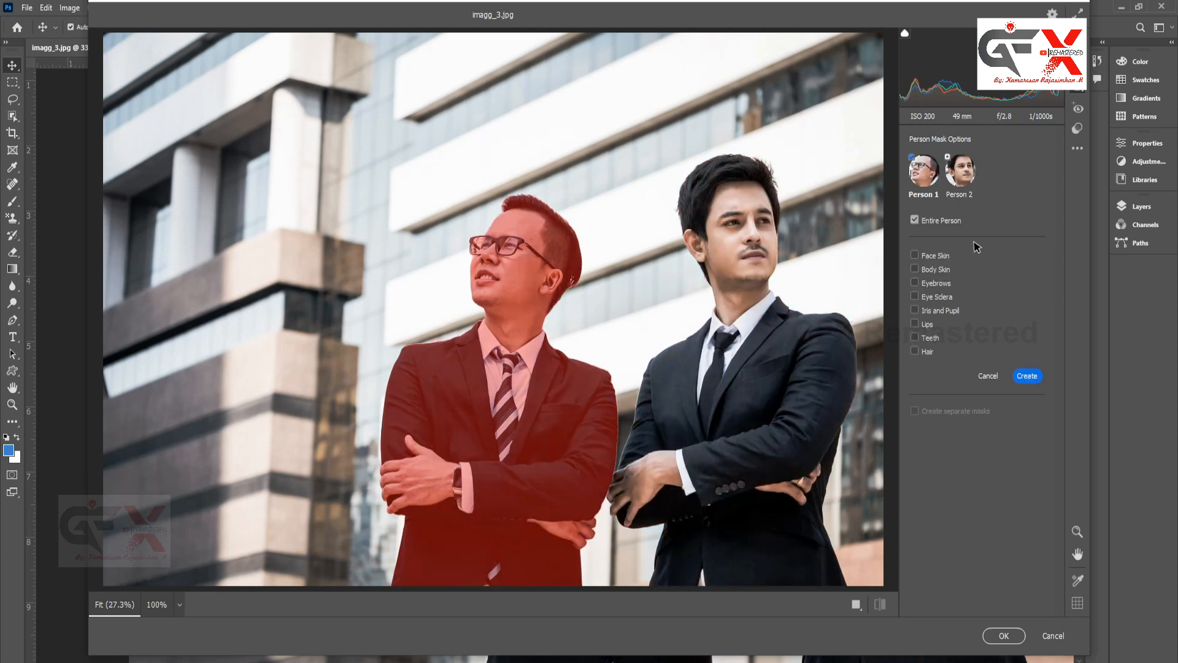
- Create a mask of Person 1 covering hair, teeth, lips, iris and pupil, eye sclera, eyebrows, body skin and face skin
click(914, 351)
click(914, 337)
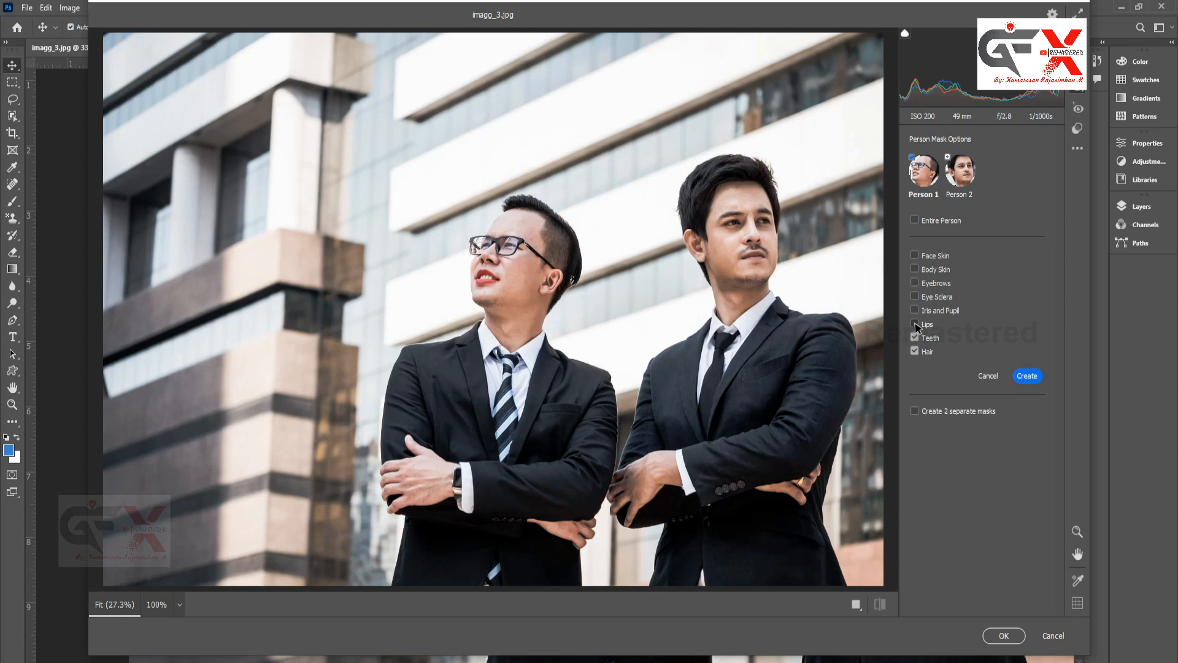
click(915, 323)
click(914, 310)
click(914, 297)
click(914, 282)
click(914, 269)
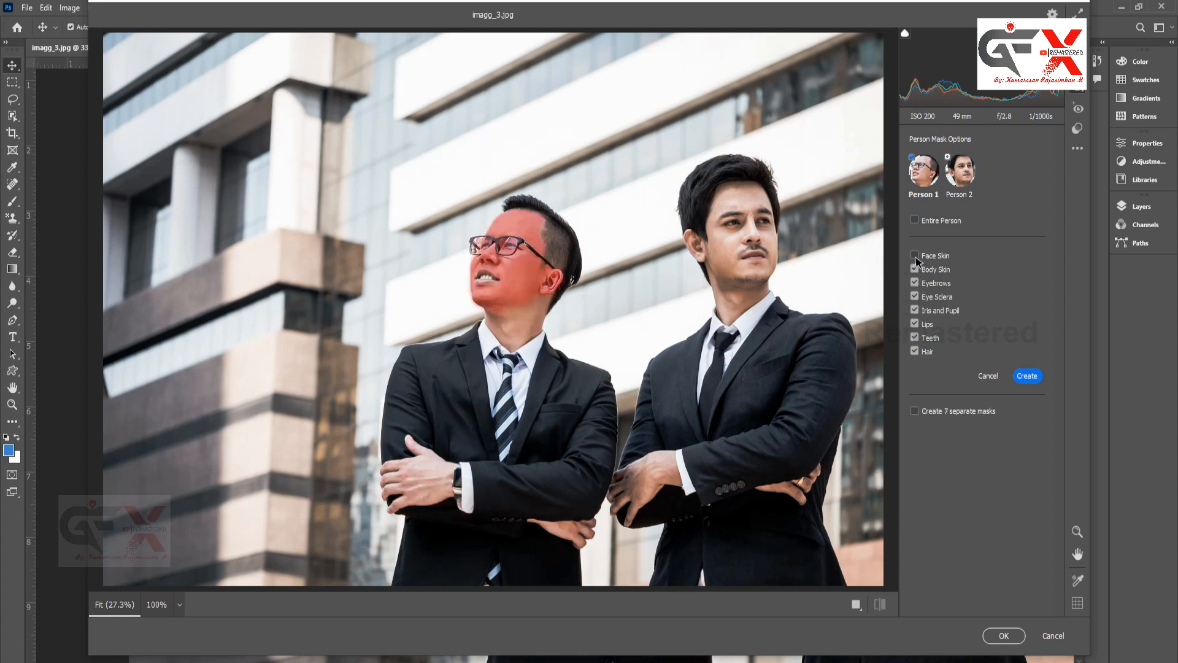
click(914, 256)
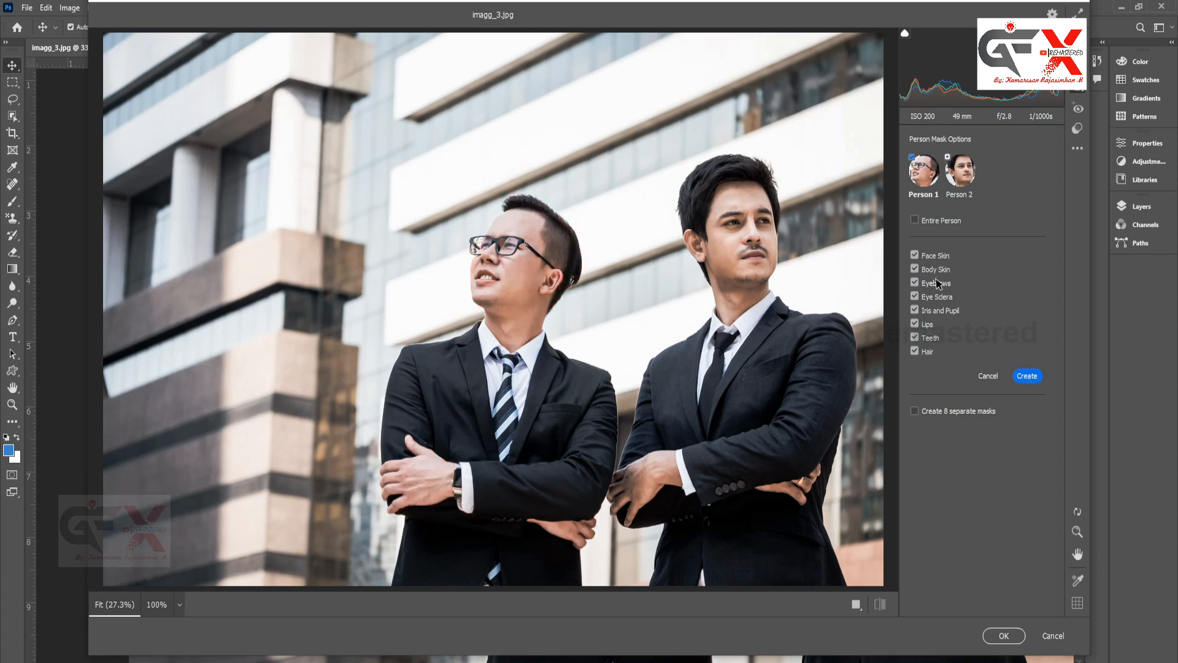
click(1027, 376)
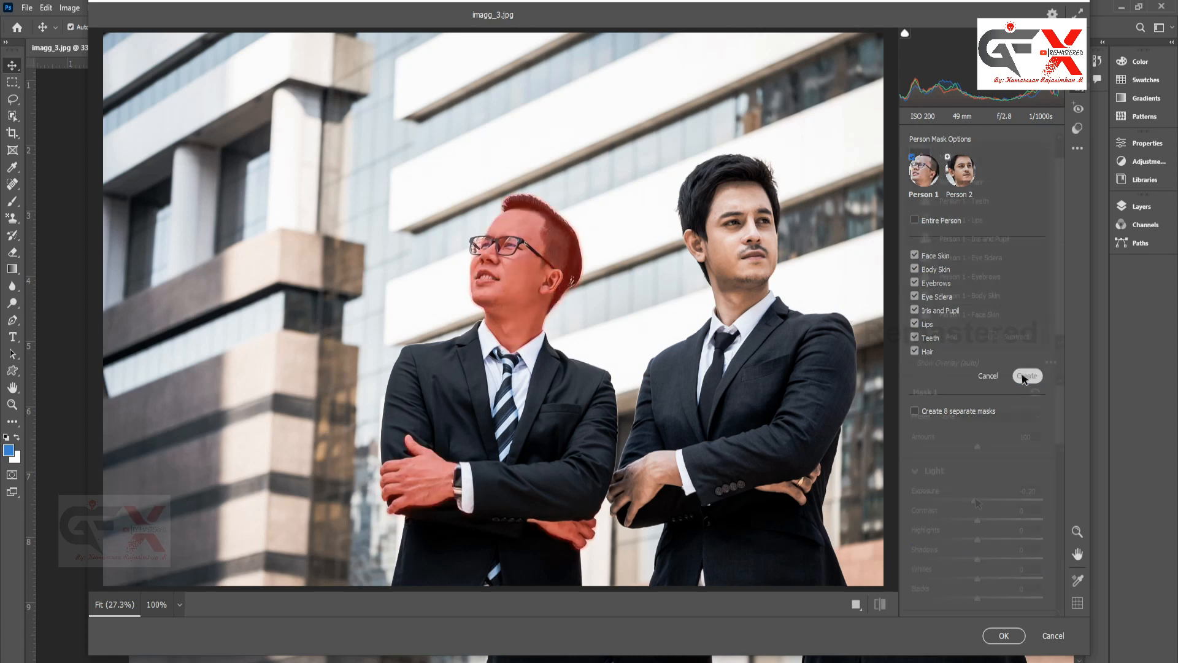
- Bend the Person 1 mask's point curve down at input 166, output 130, and slightly lower its texture and sharpness
scroll(982, 515, down, 10)
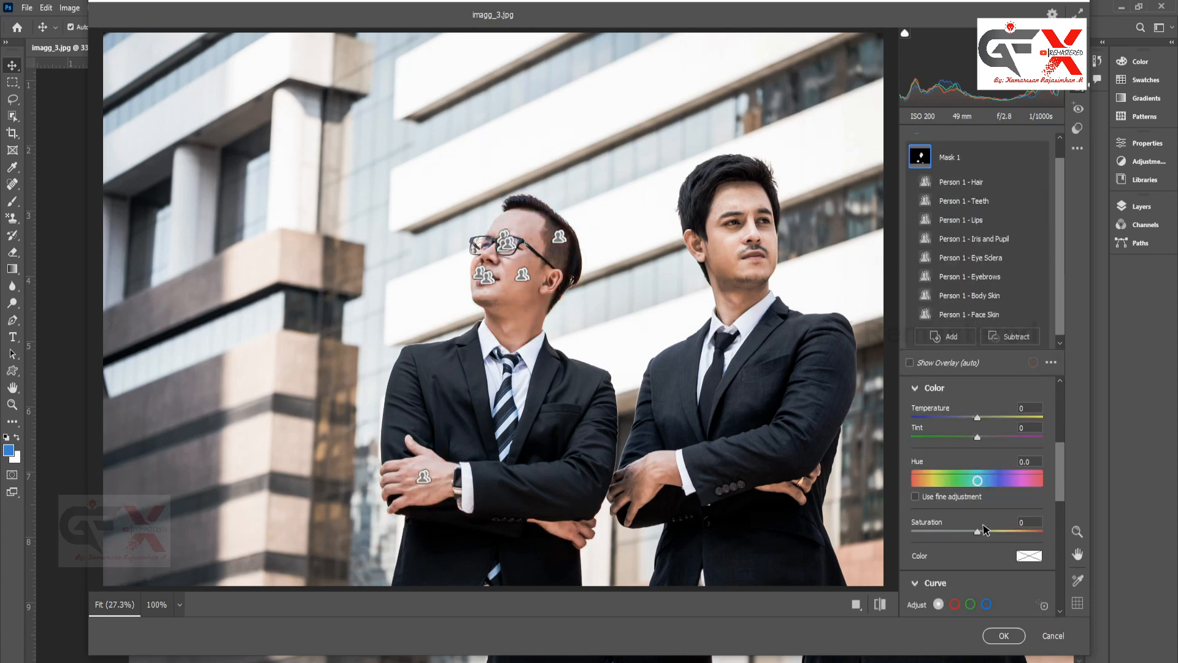
drag(992, 538, 1003, 540)
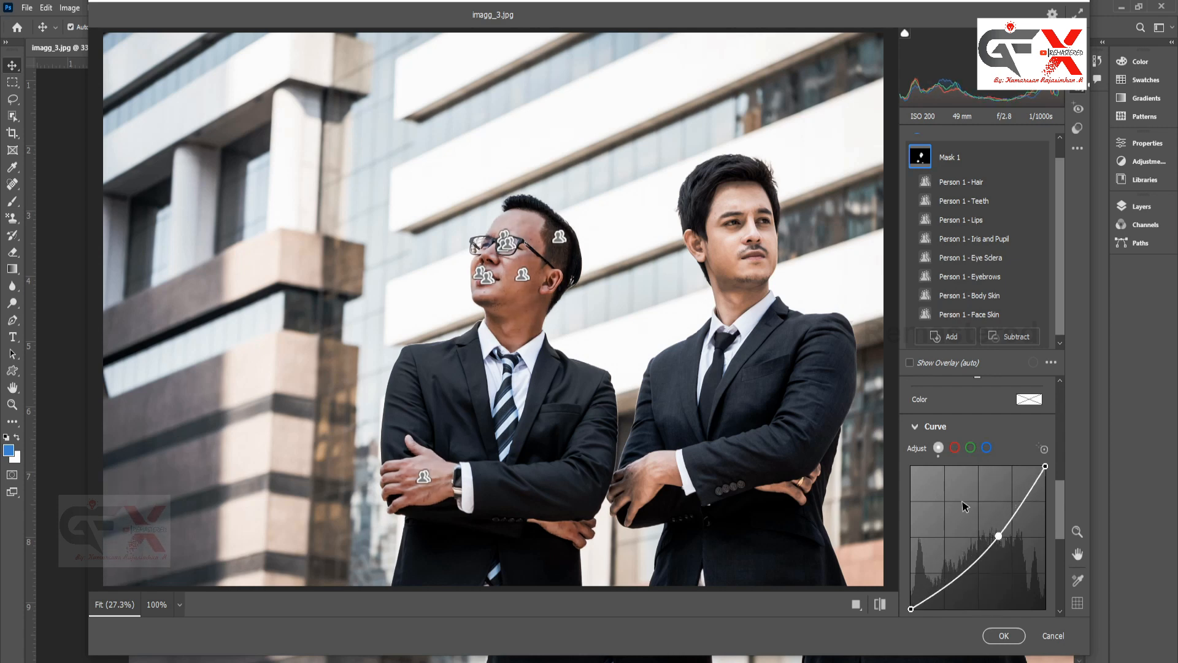
scroll(963, 507, down, 5)
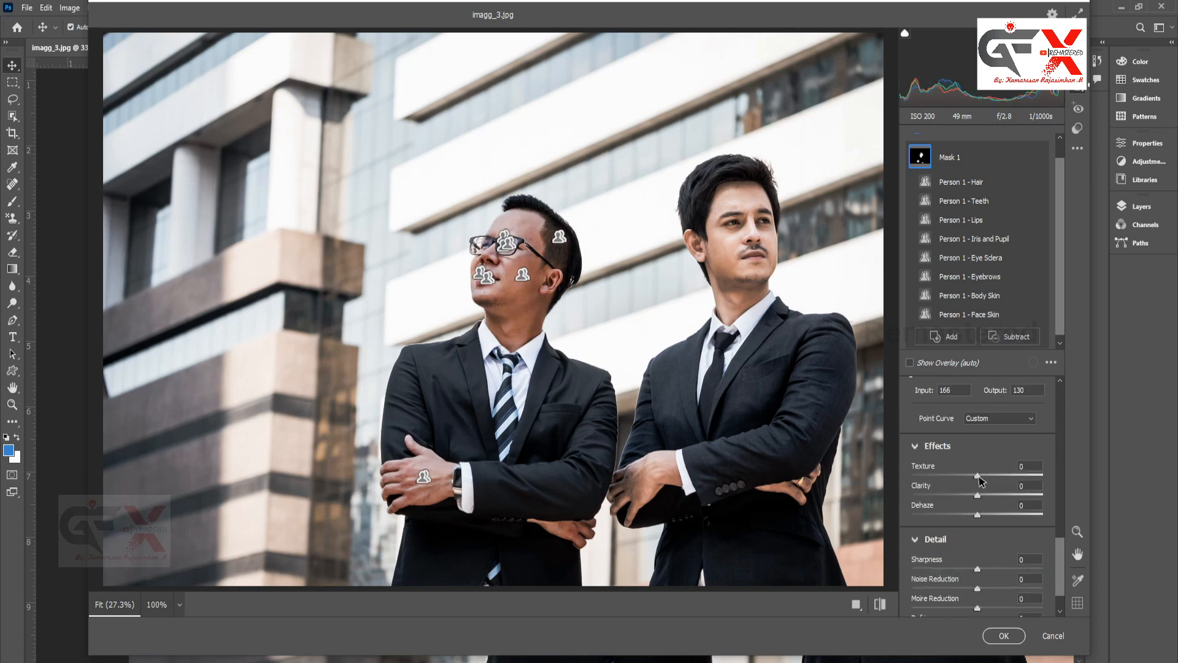
mouse_move(978, 476)
mouse_down()
mouse_move(989, 478)
mouse_move(958, 478)
mouse_move(968, 479)
mouse_up()
mouse_move(980, 571)
mouse_down()
mouse_move(1006, 570)
mouse_move(968, 569)
mouse_up()
- Pull the Person 1 mask's curve point up above the diagonal near the midtones to brighten the skin
scroll(1013, 486, up, 5)
drag(997, 534, 977, 509)
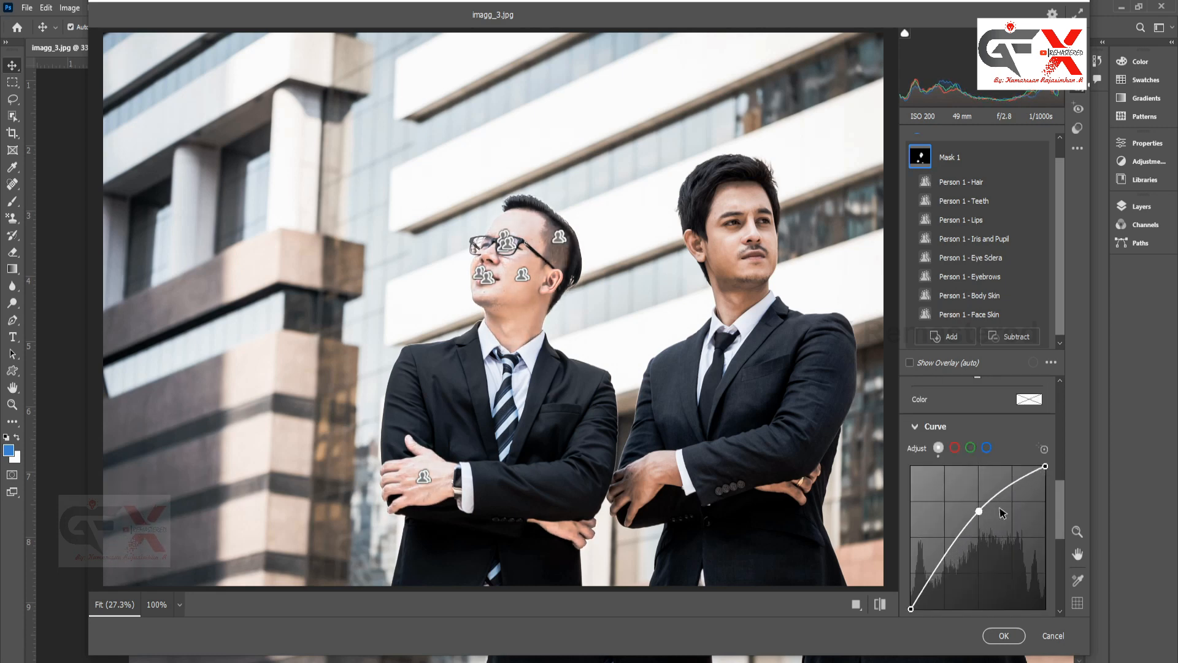
- Cool the Person 1 mask's color temperature slightly and strongly increase its saturation
scroll(995, 511, up, 4)
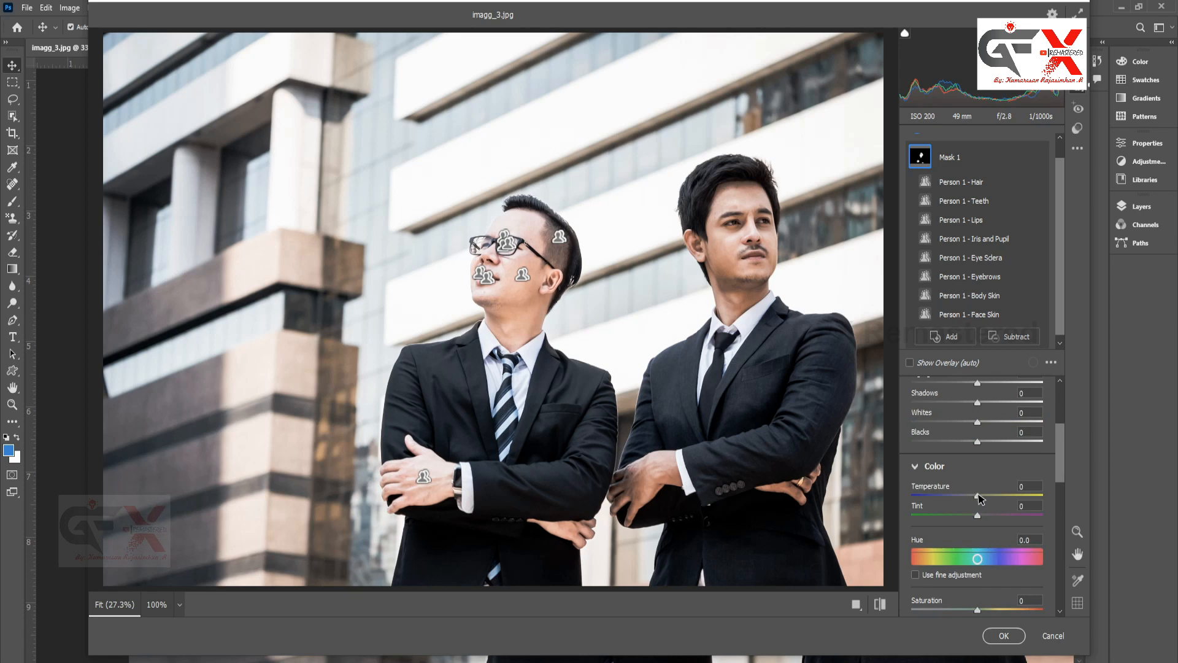
mouse_move(979, 499)
mouse_down()
mouse_move(989, 498)
mouse_move(964, 499)
mouse_up()
scroll(985, 568, down, 3)
drag(978, 531, 1035, 544)
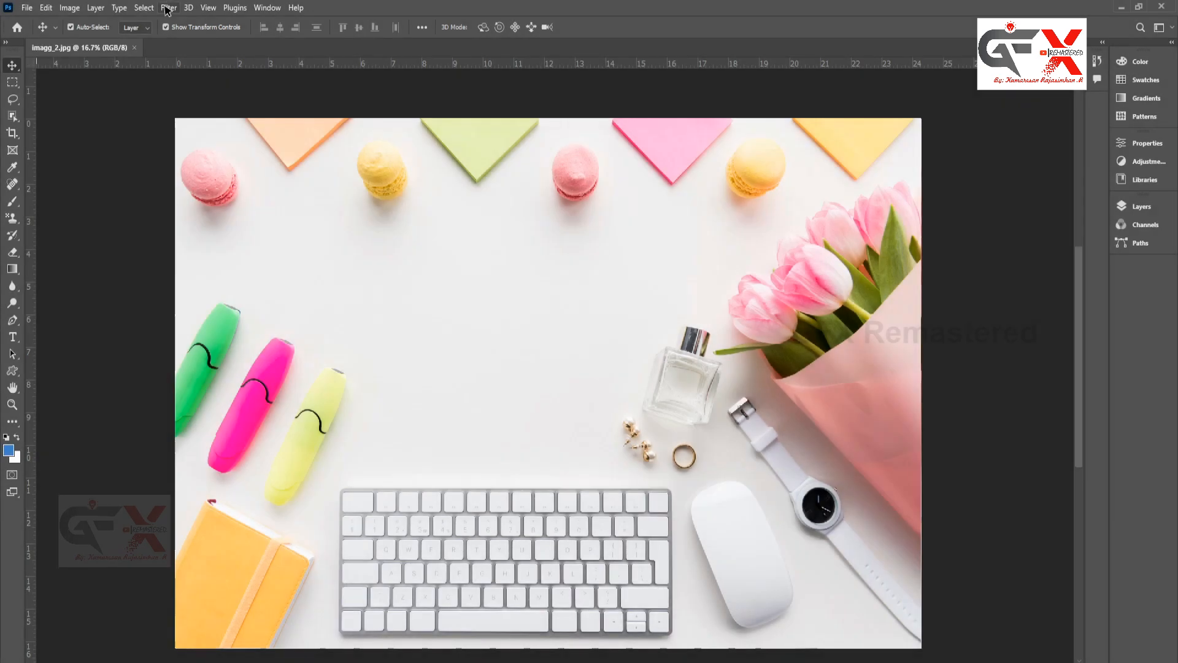
- Remove the pink macaron between the green and pink paper triangles in imagg_2.jpg using Camera Raw's Content-Aware Remove at size 7, and apply the filter
click(165, 8)
click(190, 106)
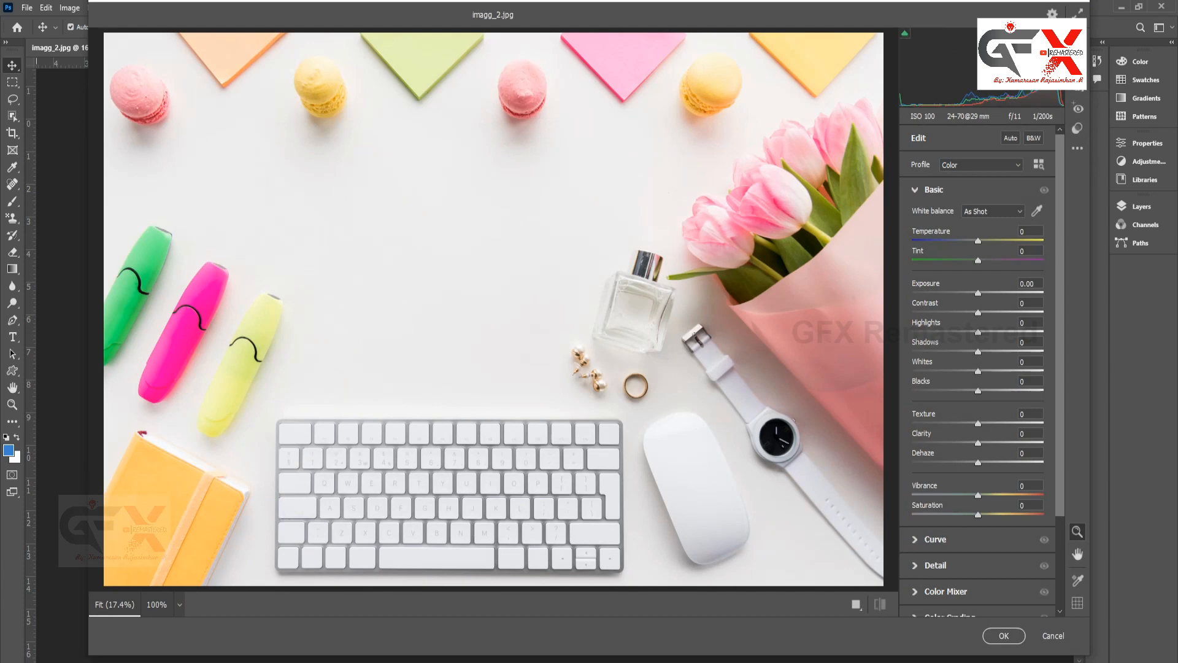
key(b)
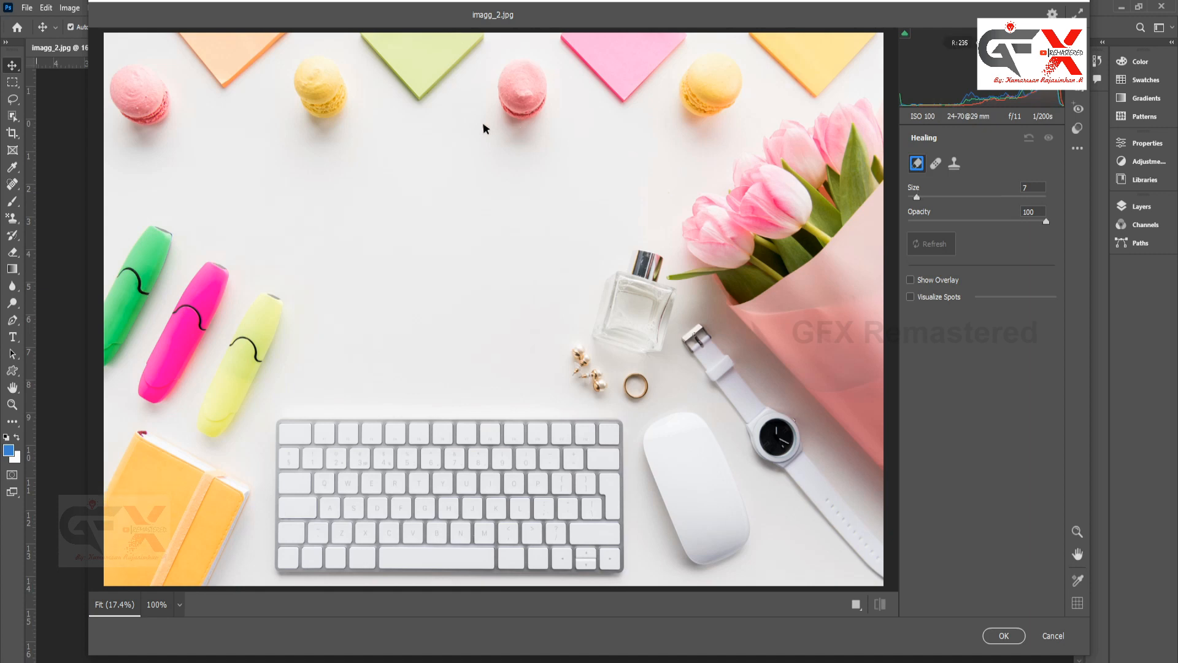
mouse_move(487, 139)
mouse_down()
mouse_move(474, 81)
mouse_move(488, 51)
mouse_move(532, 54)
mouse_up()
mouse_move(565, 113)
mouse_down()
mouse_move(512, 177)
mouse_move(518, 221)
mouse_move(512, 92)
mouse_move(502, 112)
mouse_move(526, 123)
mouse_move(516, 83)
mouse_move(545, 107)
mouse_move(534, 82)
mouse_move(544, 127)
mouse_move(520, 213)
mouse_move(518, 120)
mouse_move(486, 107)
mouse_move(513, 182)
mouse_up()
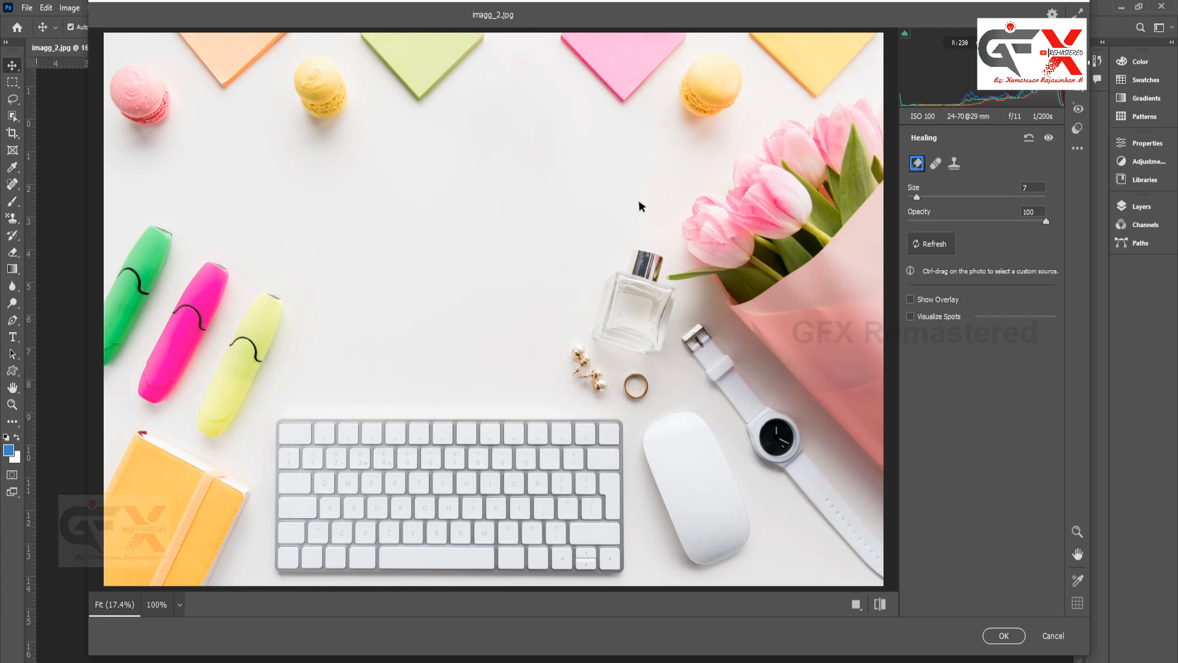
click(1003, 635)
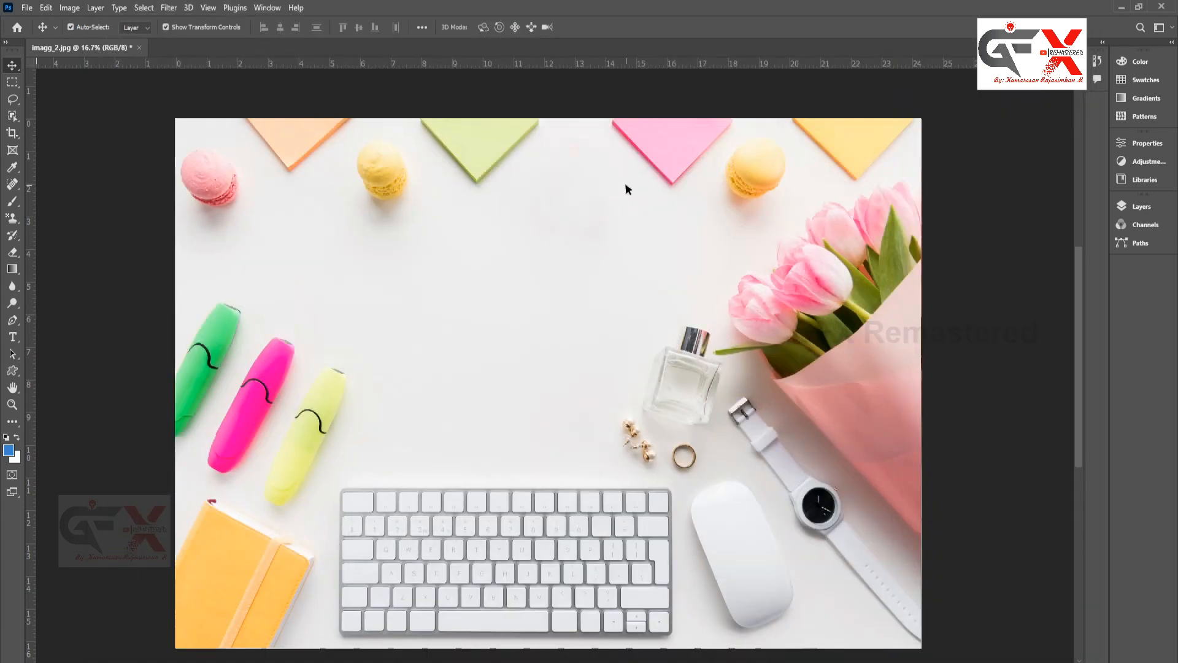